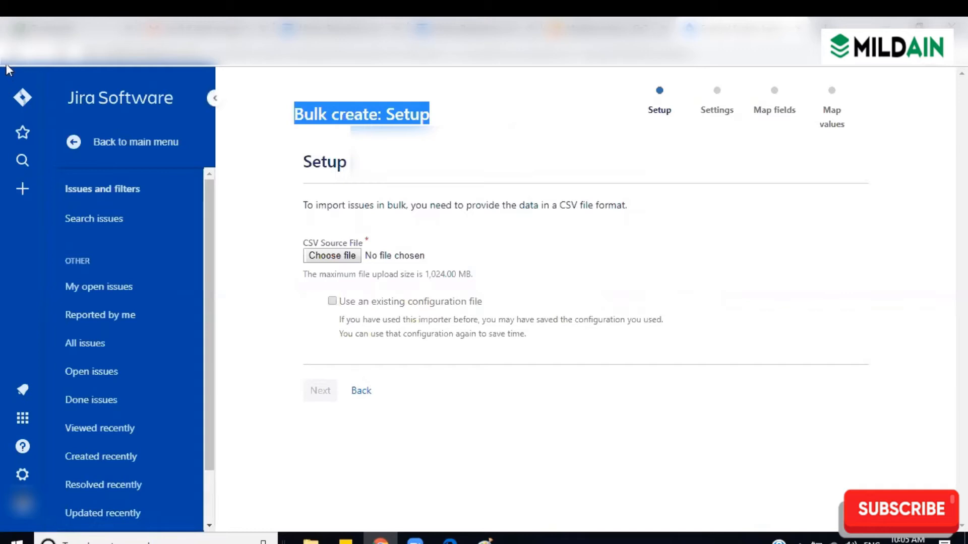
Return to the Gmail project's backlog, open the Create issue form and check its configurable fields.
left_click(11, 50)
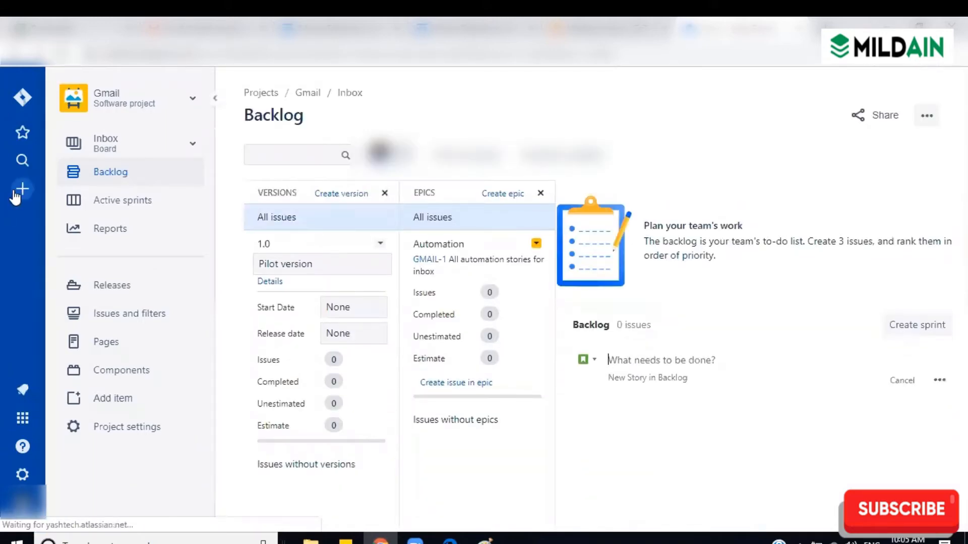
left_click(20, 189)
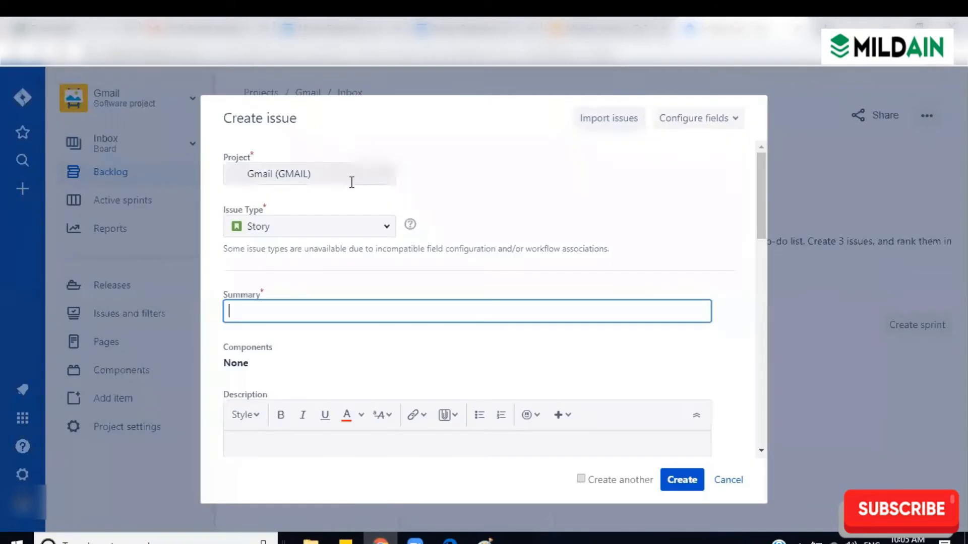
left_click(735, 123)
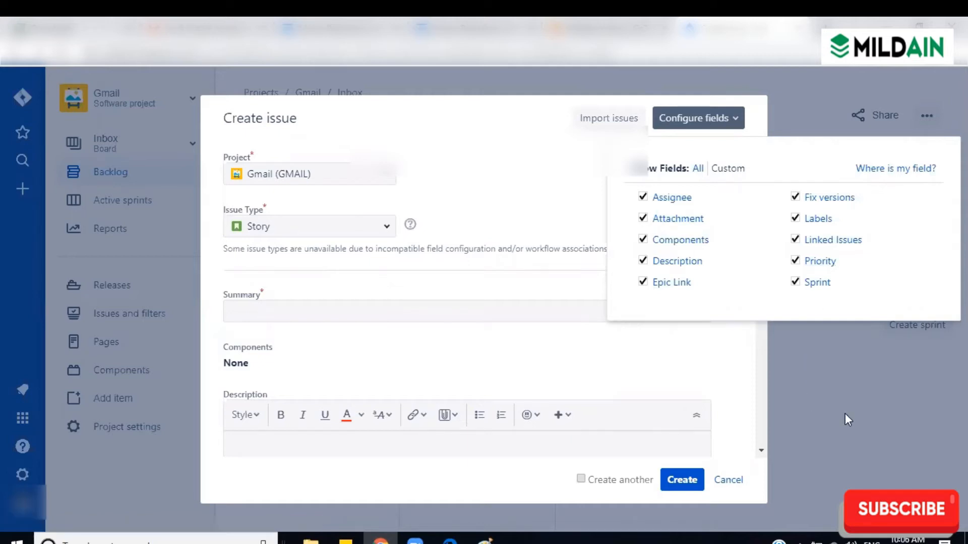
left_click(725, 356)
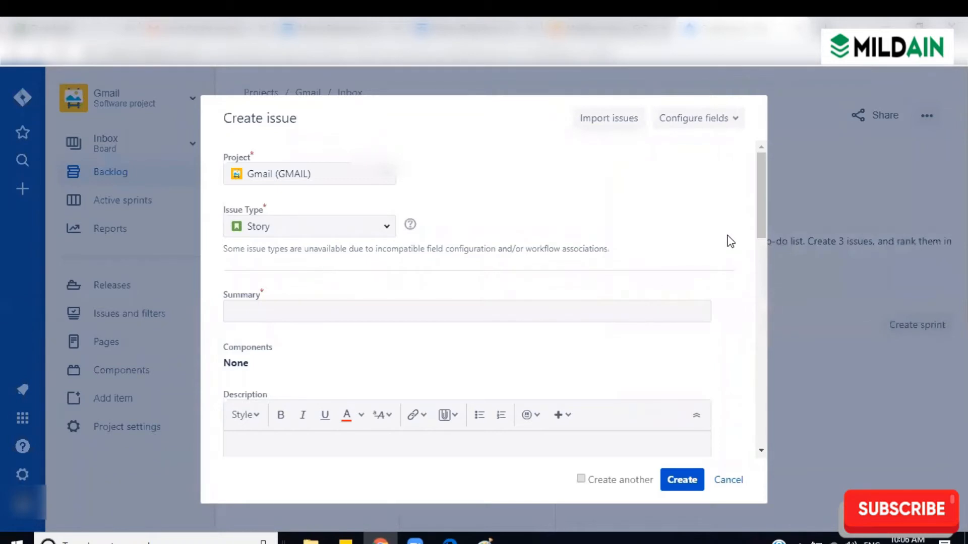
Check the available project and issue type options in the Create issue form, keeping Gmail (GMAIL) and Story.
left_click(390, 181)
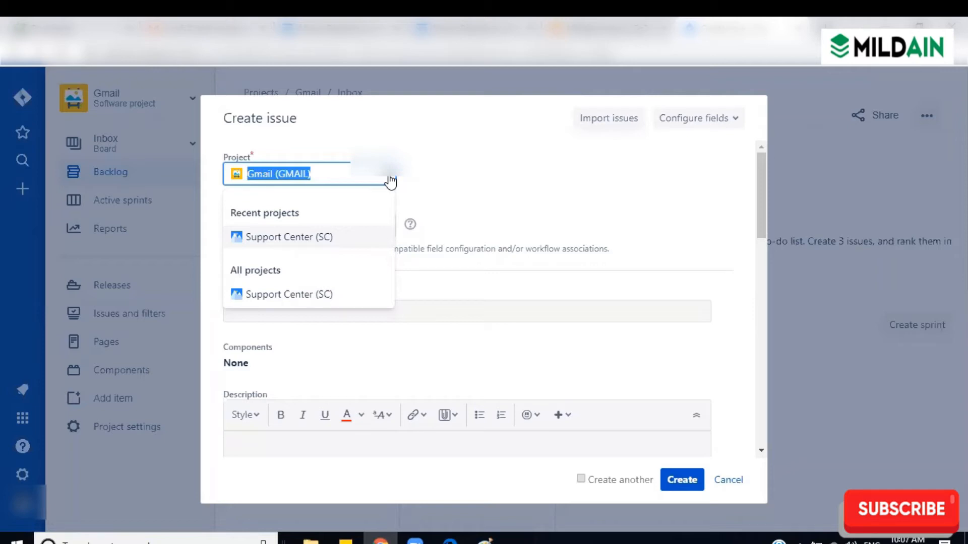
left_click(435, 191)
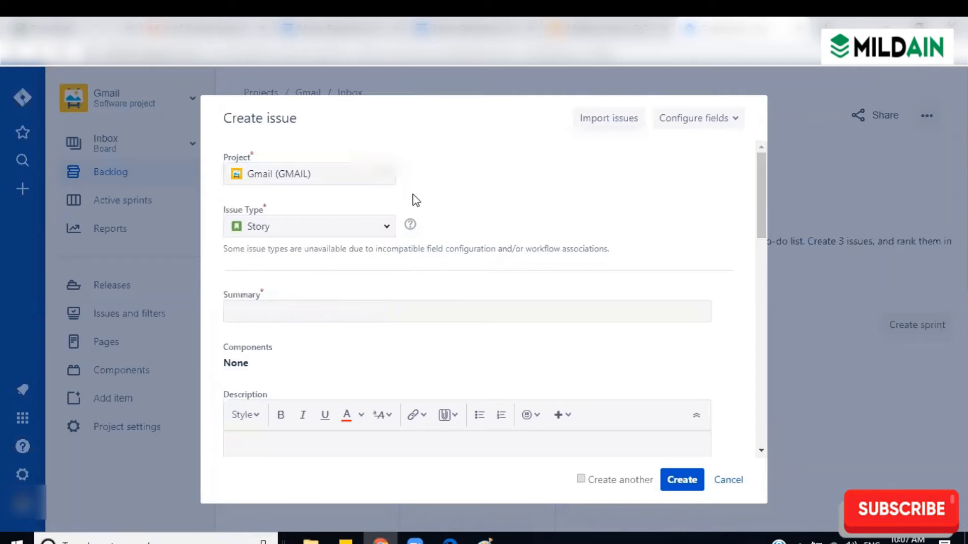
left_click(388, 230)
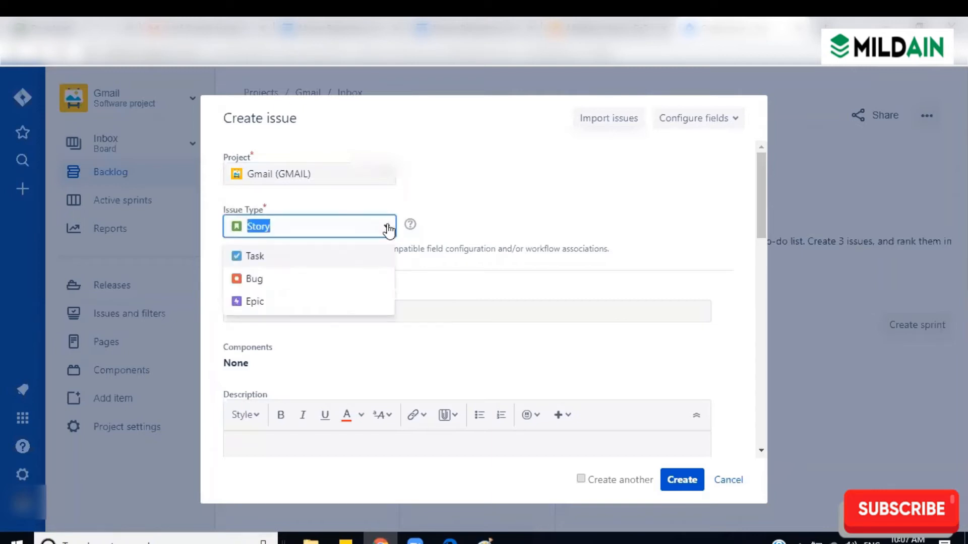
left_click(450, 214)
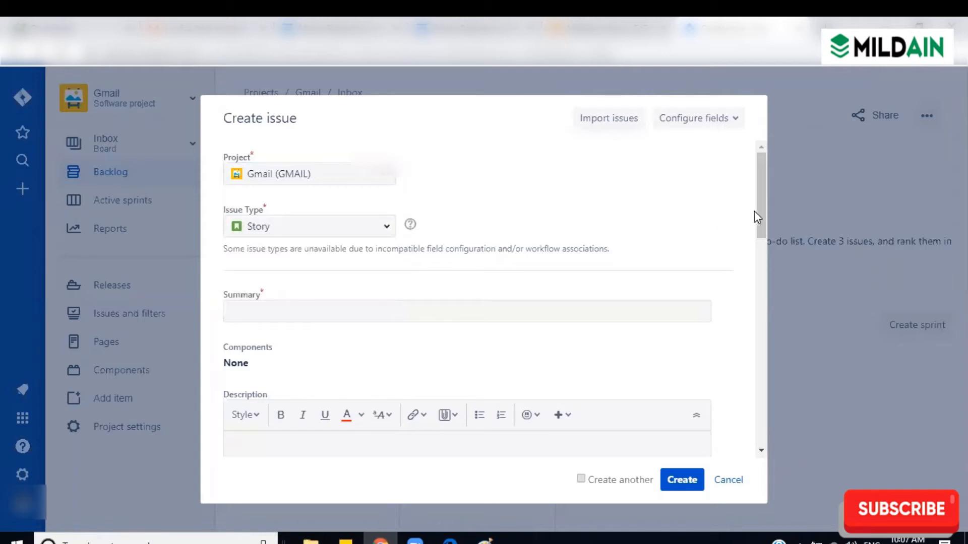
Examine the remaining fields of the issue form down to Sprint, including the available fix versions.
left_click_drag(757, 211, 758, 322)
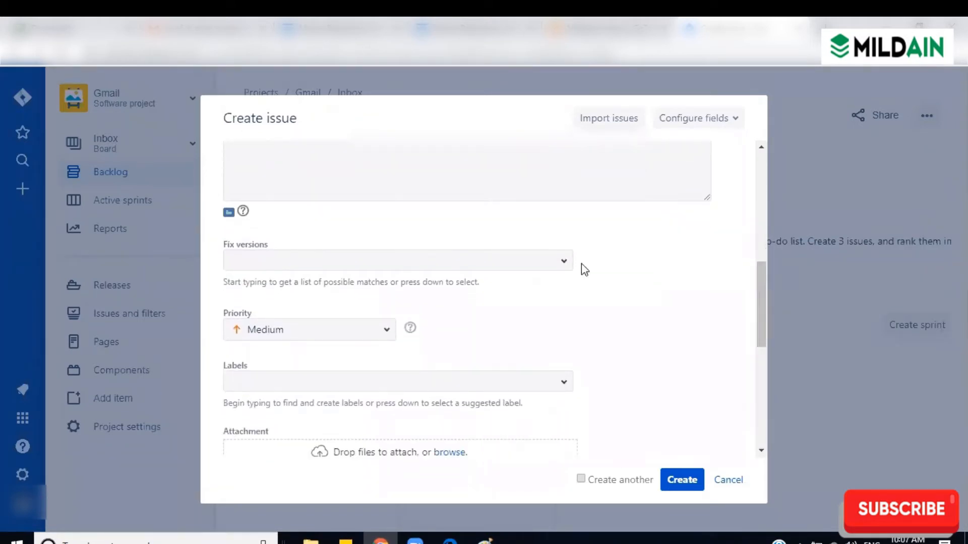
left_click(564, 271)
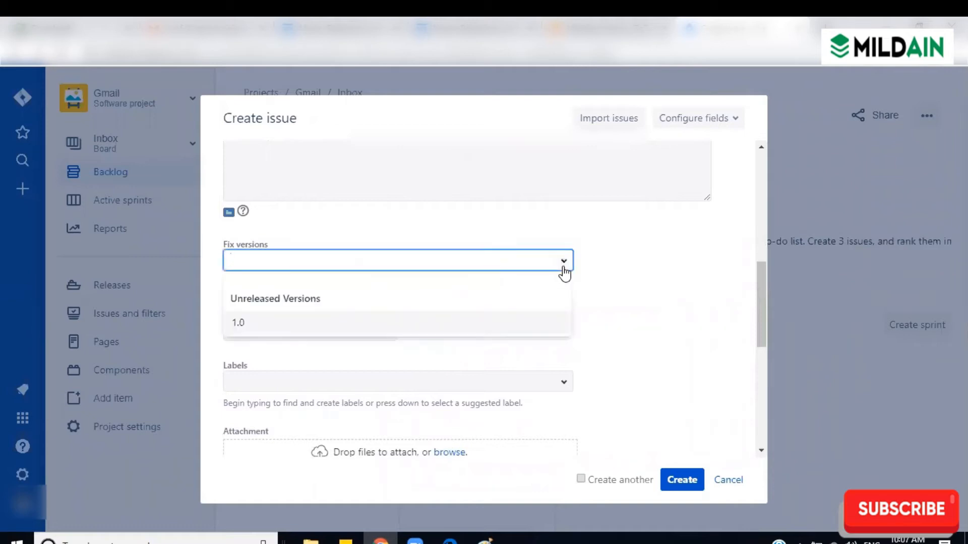
left_click(637, 284)
left_click_drag(762, 295, 763, 359)
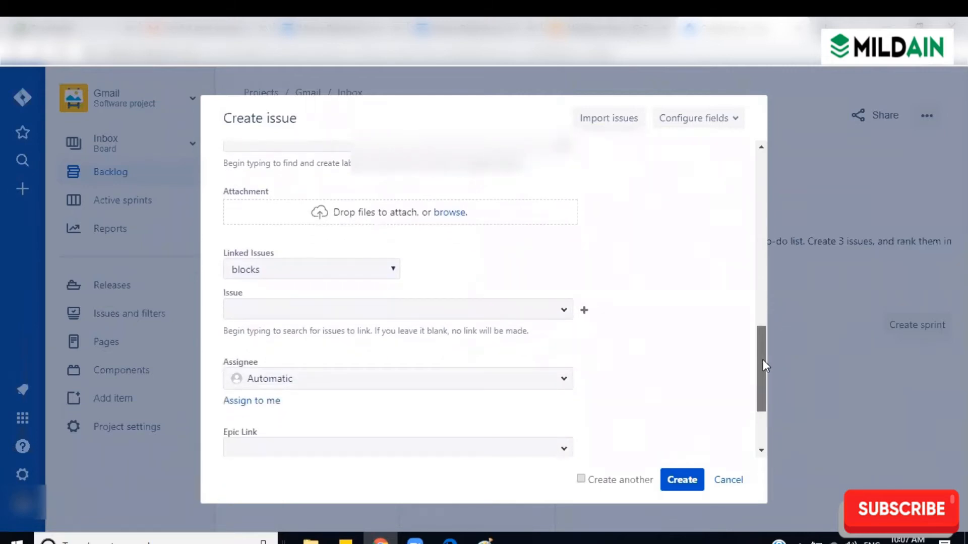
left_click_drag(764, 366, 763, 393)
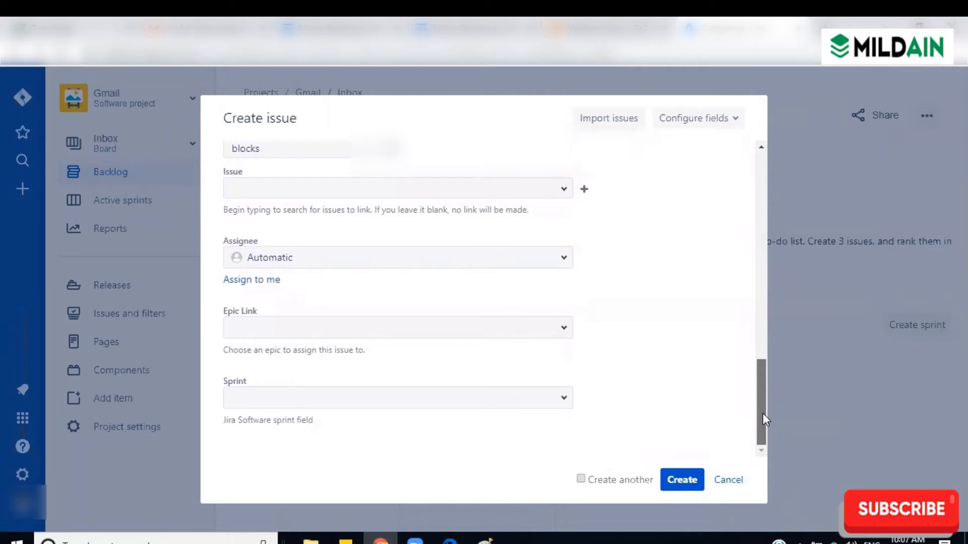
left_click_drag(763, 414, 764, 174)
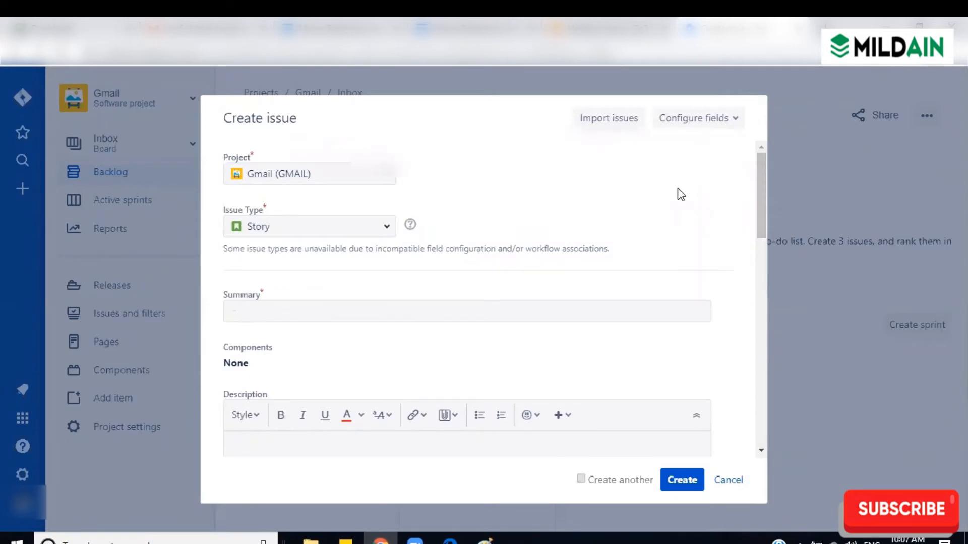
Hide the Fix versions field from the issue form, check the form and restore the field.
left_click(724, 130)
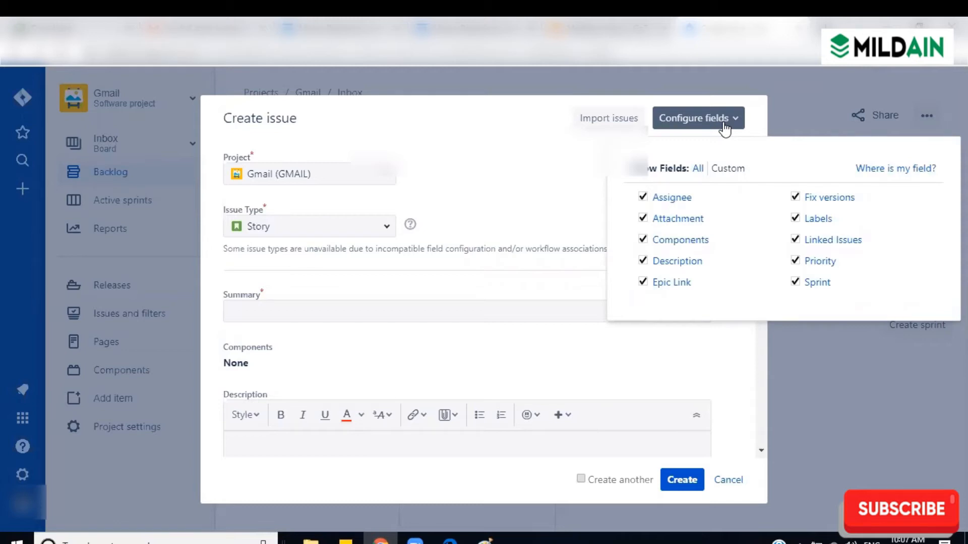
left_click(795, 199)
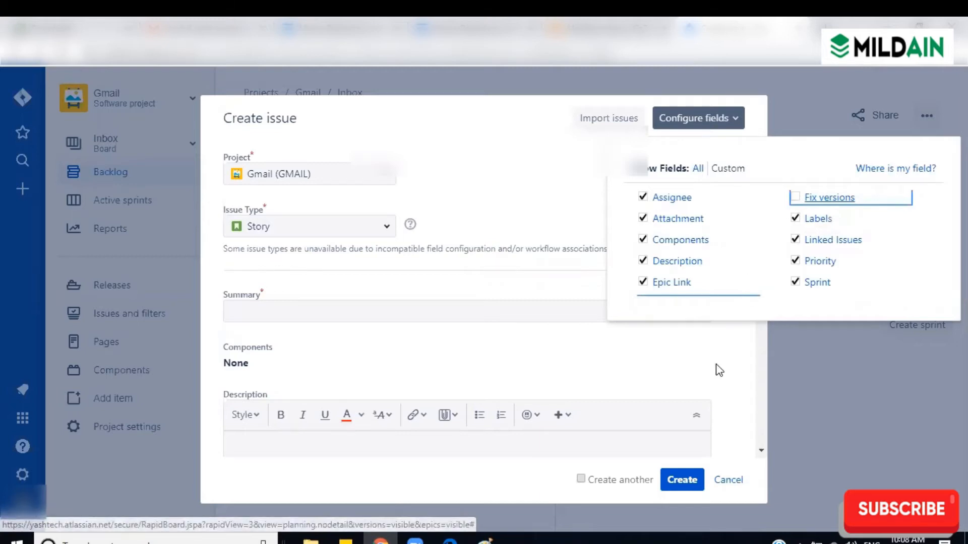
left_click(721, 379)
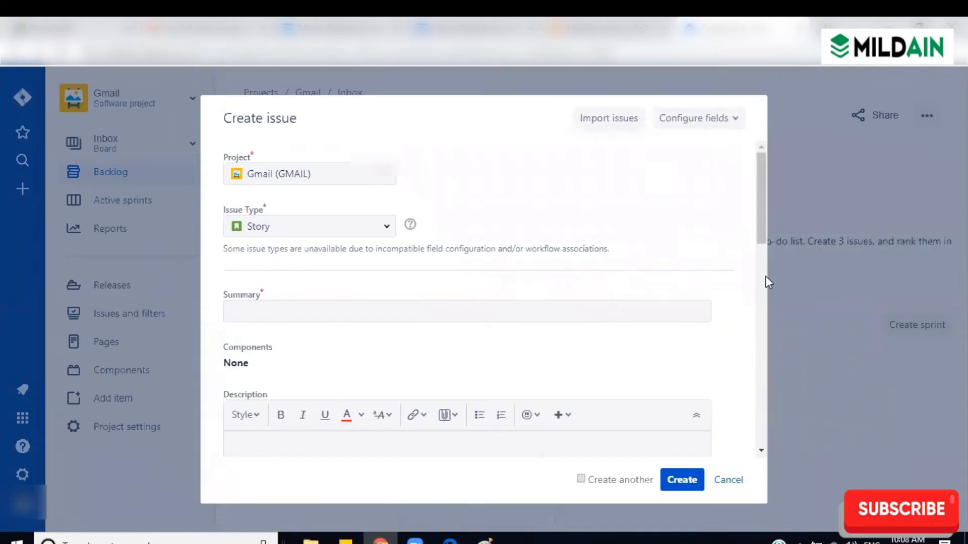
left_click_drag(760, 224, 721, 140)
left_click(734, 124)
left_click(795, 197)
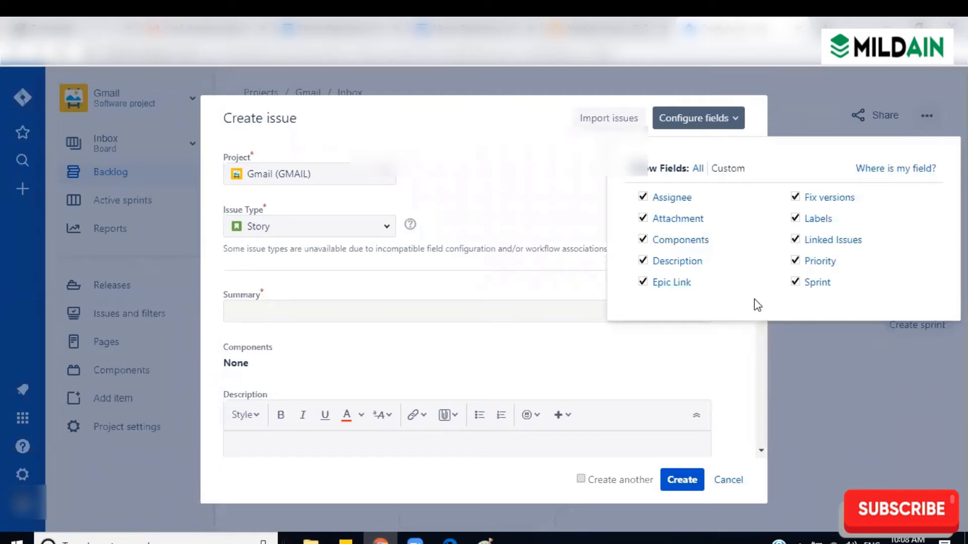
Hide the Components and Labels fields from the issue form and review the remaining fields.
left_click(647, 240)
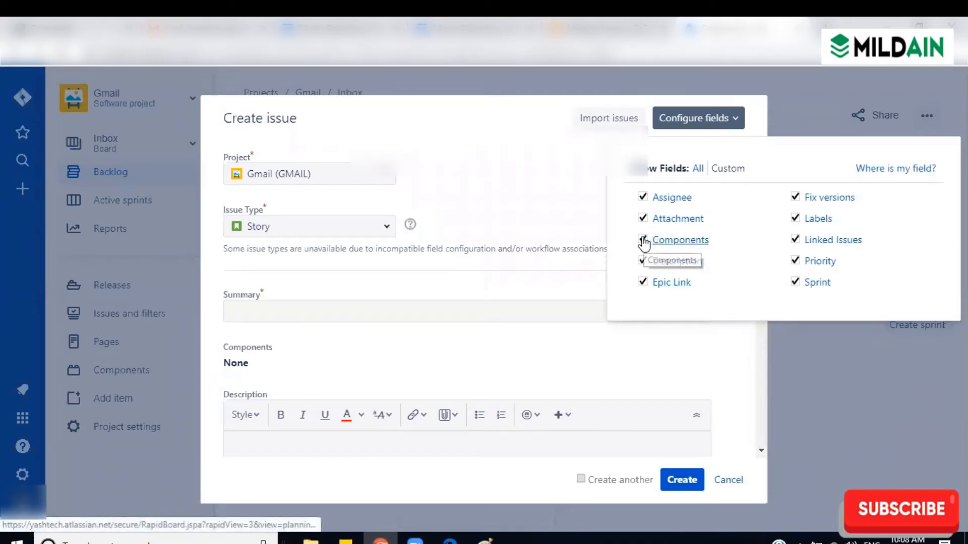
left_click(795, 219)
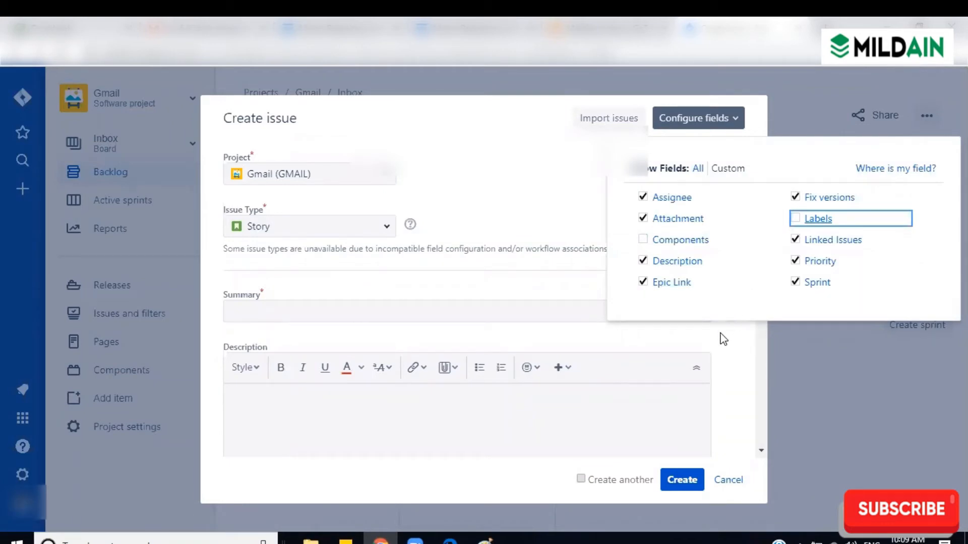
left_click(745, 339)
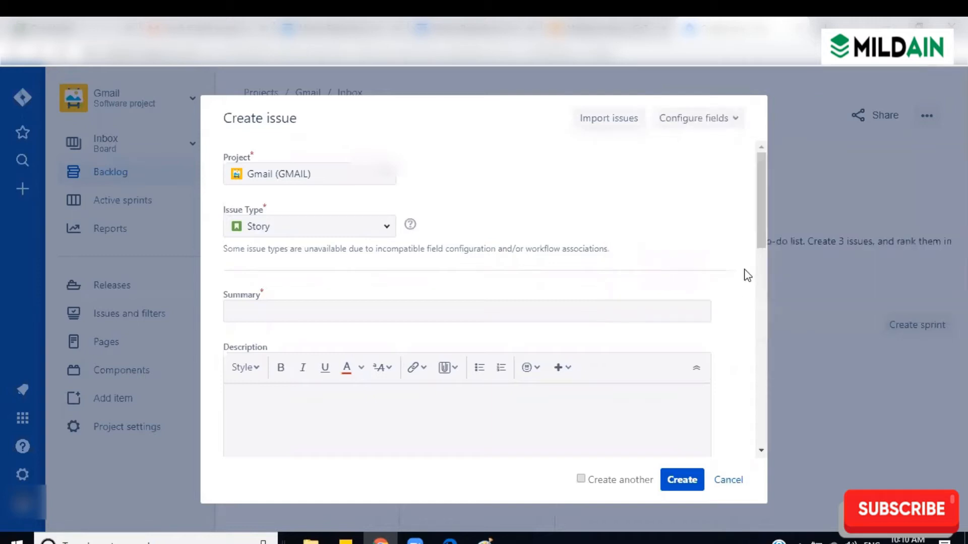
left_click_drag(763, 198, 744, 439)
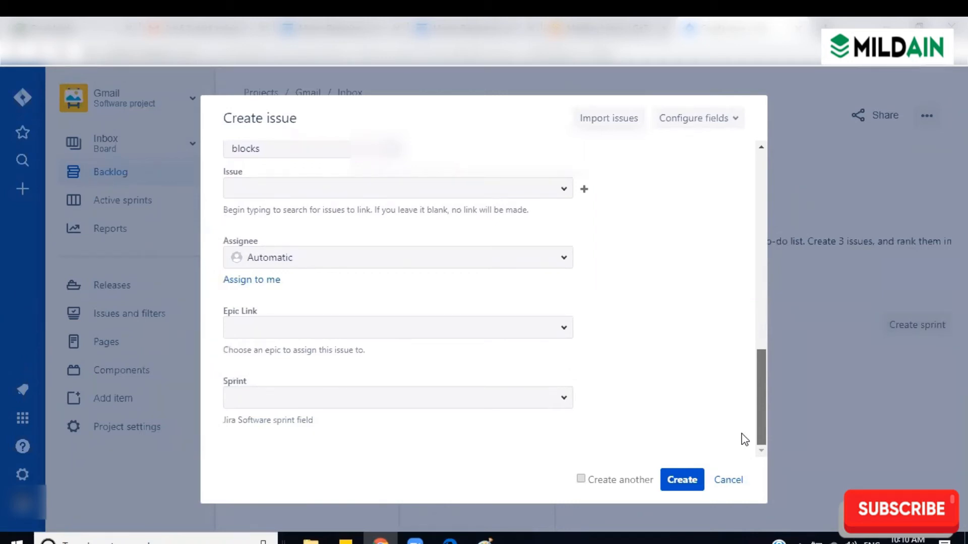
left_click_drag(745, 439, 747, 178)
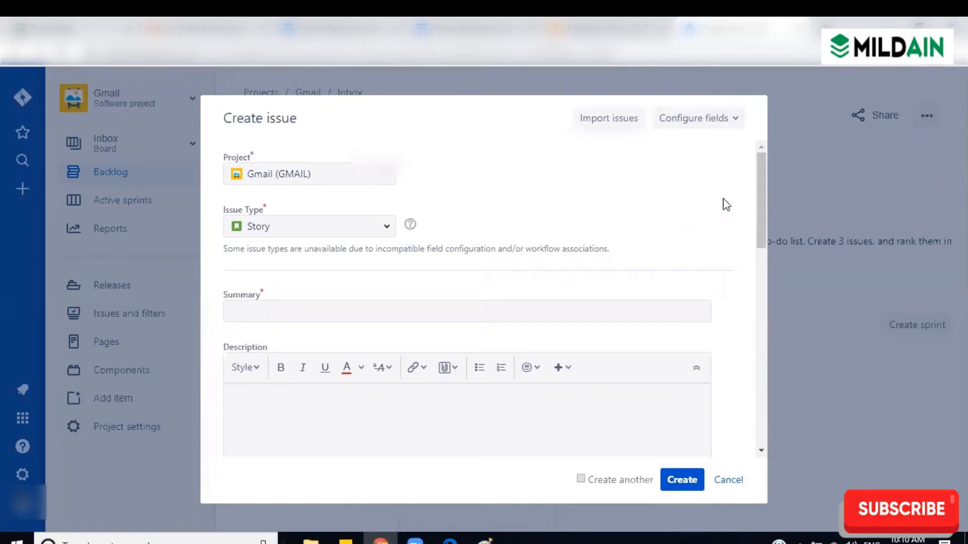
mouse_move(760, 198)
left_mouse_down()
mouse_move(756, 407)
mouse_move(752, 180)
left_mouse_up()
Switch the issue form to show all fields, return it to the custom field selection and recheck that selection.
left_click(707, 119)
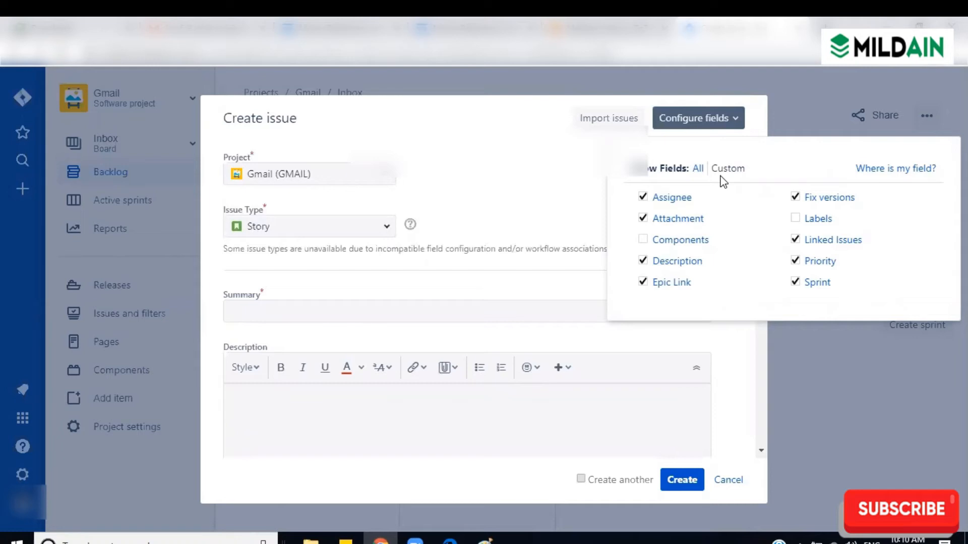
left_click(698, 168)
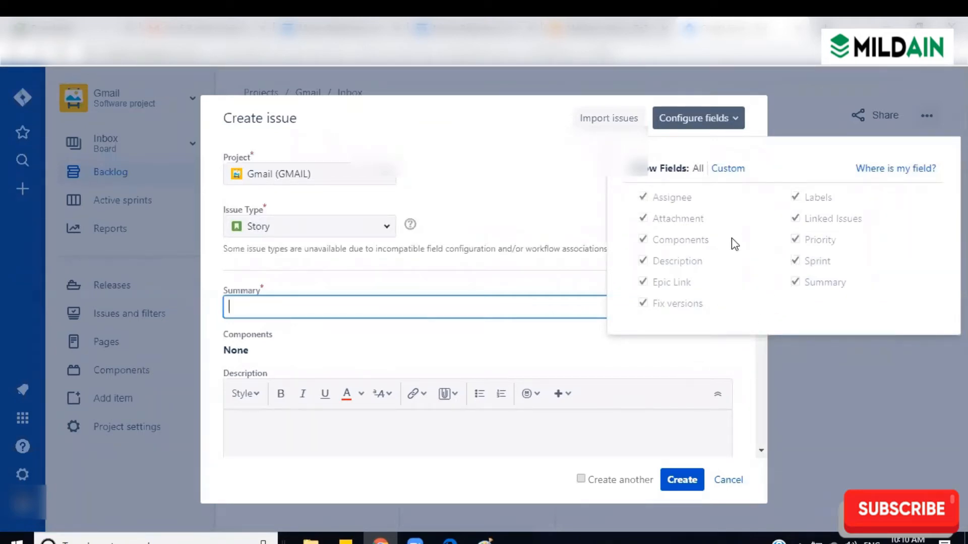
left_click(727, 169)
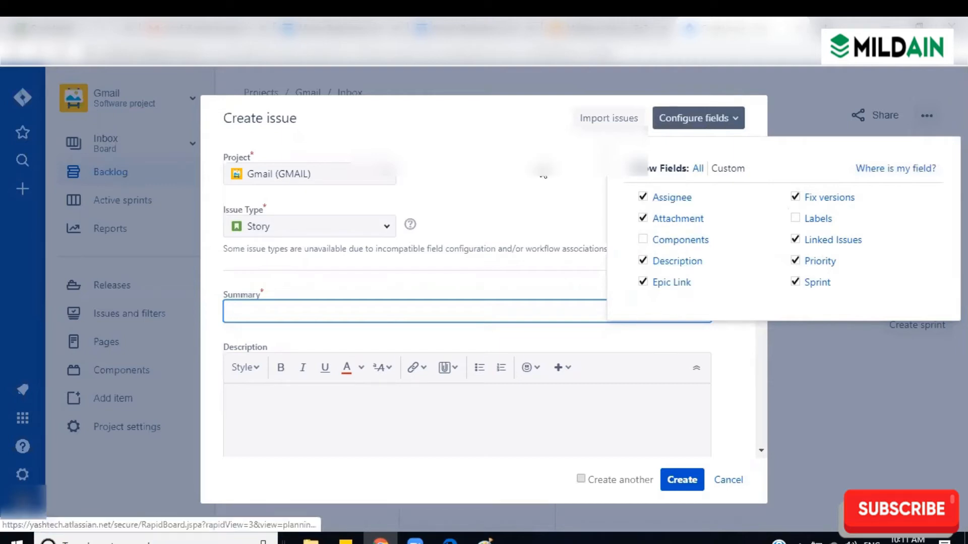
left_click(560, 163)
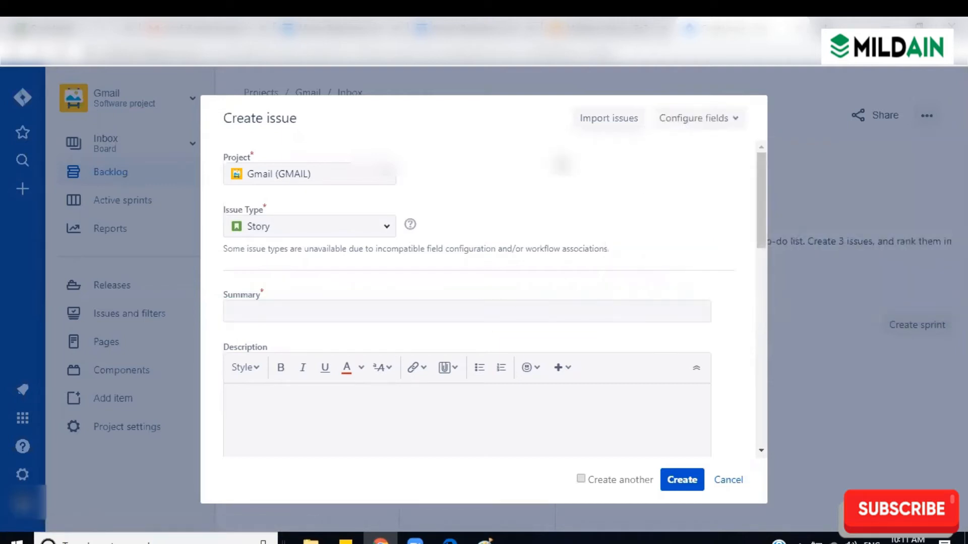
mouse_move(760, 198)
left_mouse_down()
mouse_move(767, 418)
mouse_move(757, 184)
left_mouse_up()
left_click(713, 126)
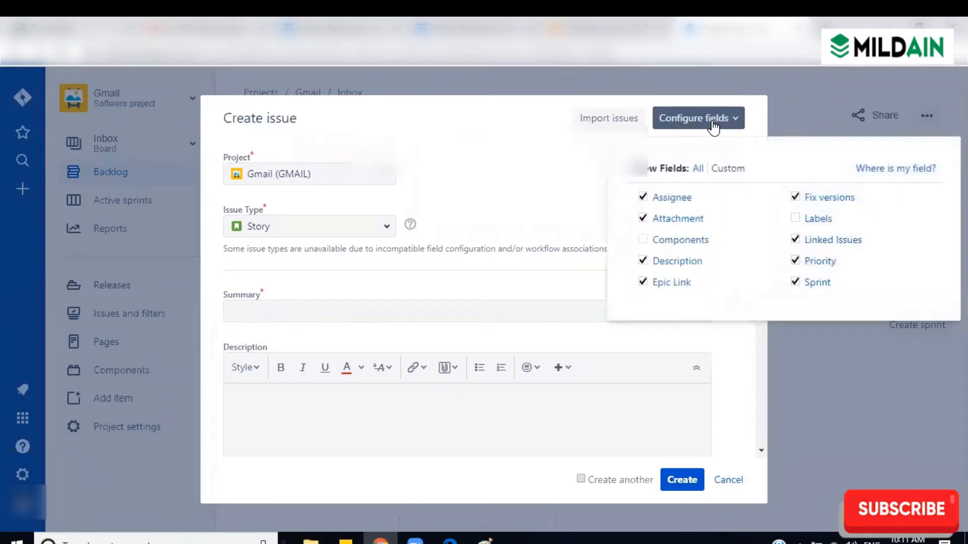
left_click(537, 147)
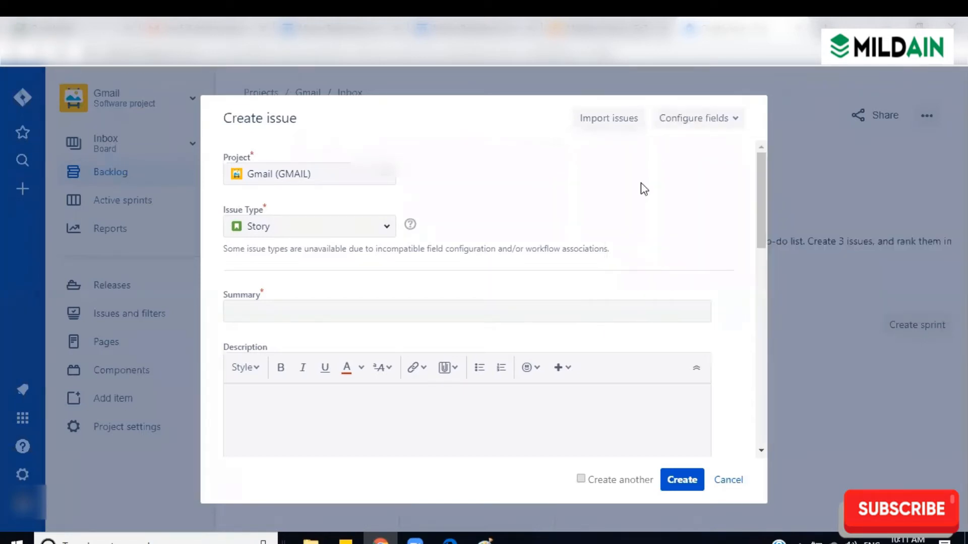
Review the available priority levels for the new story, keeping Medium.
left_click_drag(760, 192, 758, 298)
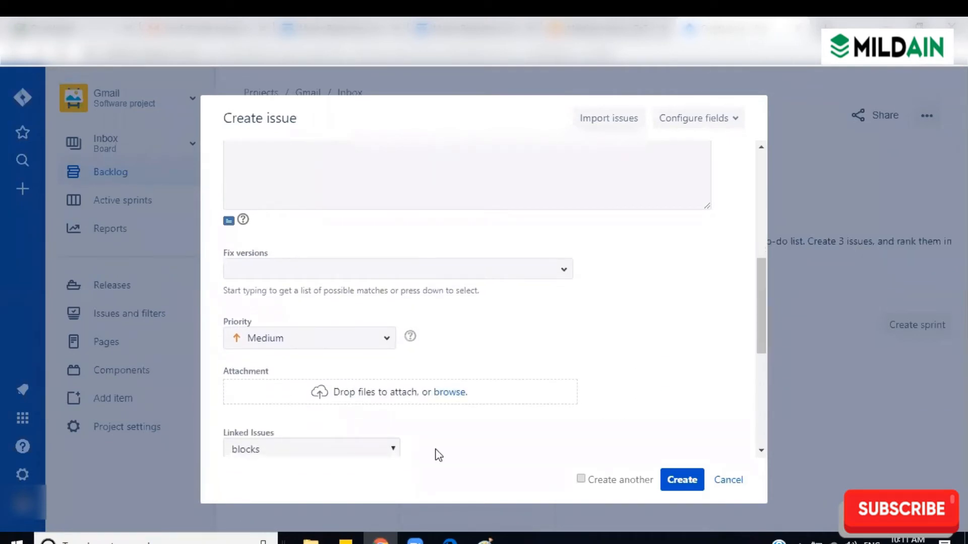
left_click(386, 342)
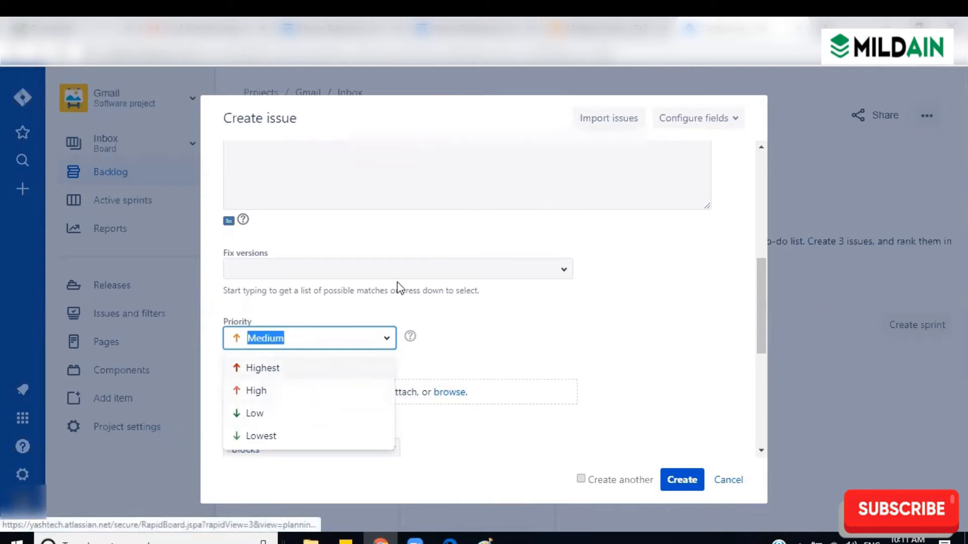
left_click(477, 335)
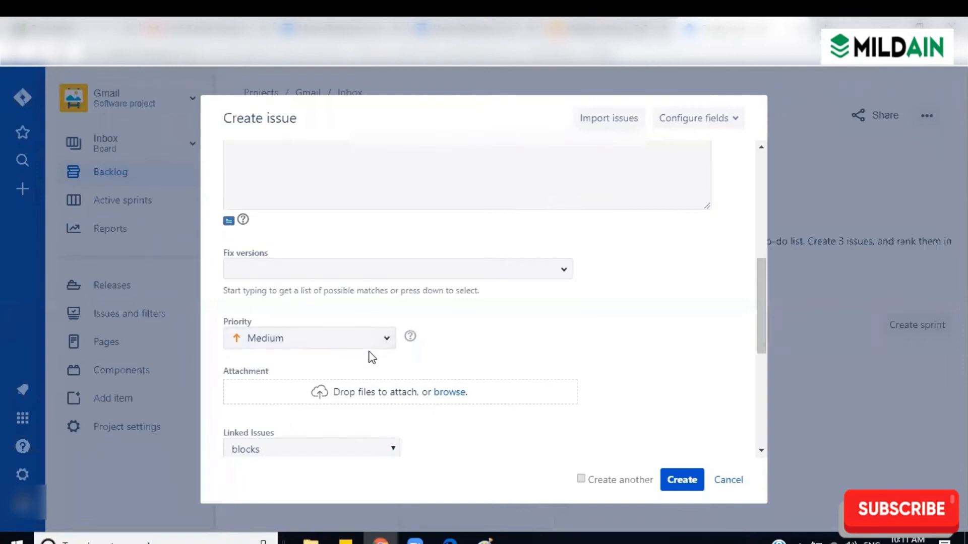
left_click(383, 344)
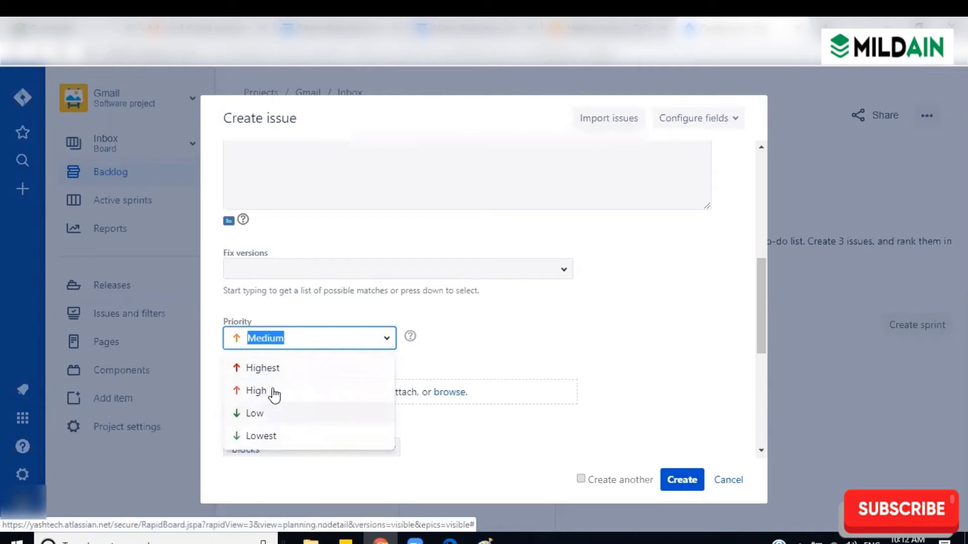
left_click(473, 329)
left_click_drag(762, 312, 769, 199)
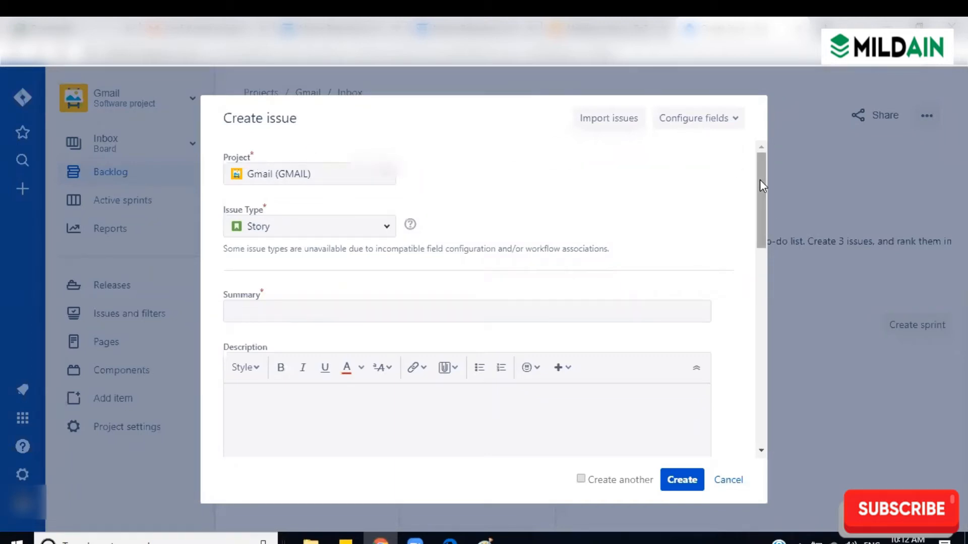
left_click_drag(759, 180, 760, 180)
left_click_drag(760, 169, 764, 195)
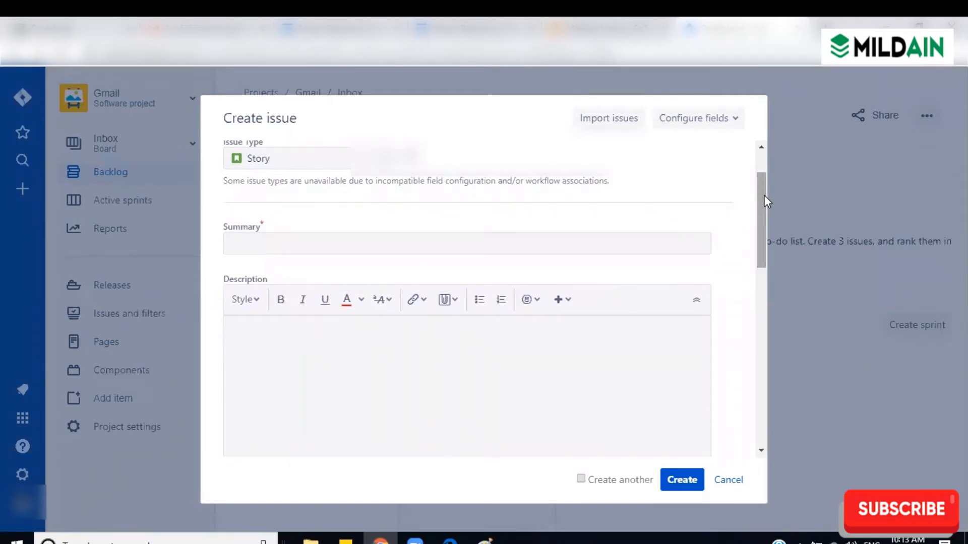
left_click_drag(761, 210, 758, 175)
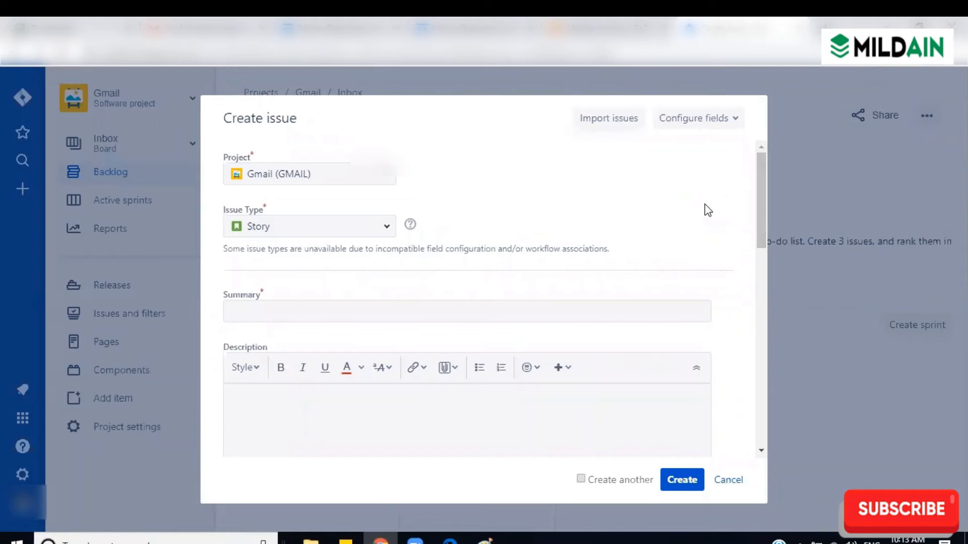
Enter ComposeAndSendAnEmail as the summary of the new story.
mouse_move(759, 197)
left_mouse_down()
mouse_move(763, 244)
mouse_move(751, 194)
left_mouse_up()
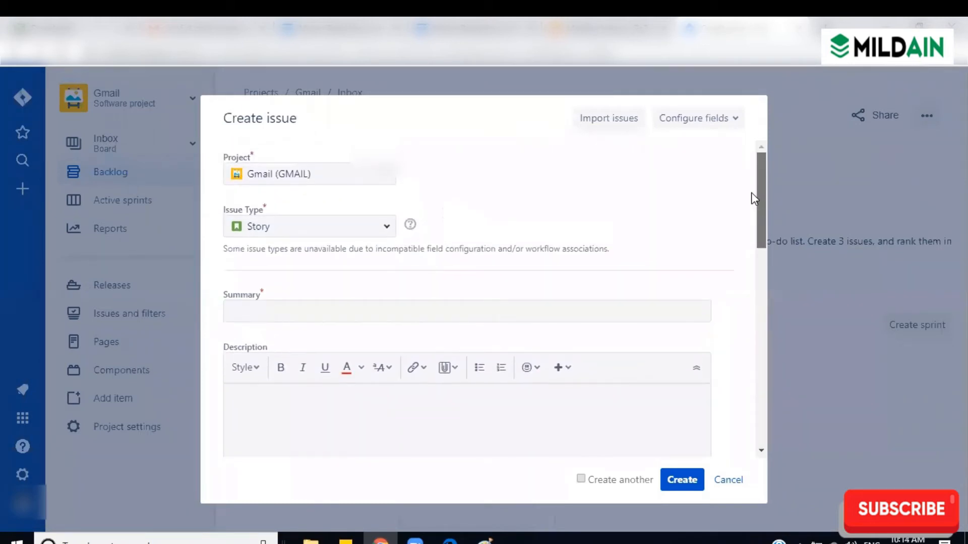
left_click(359, 311)
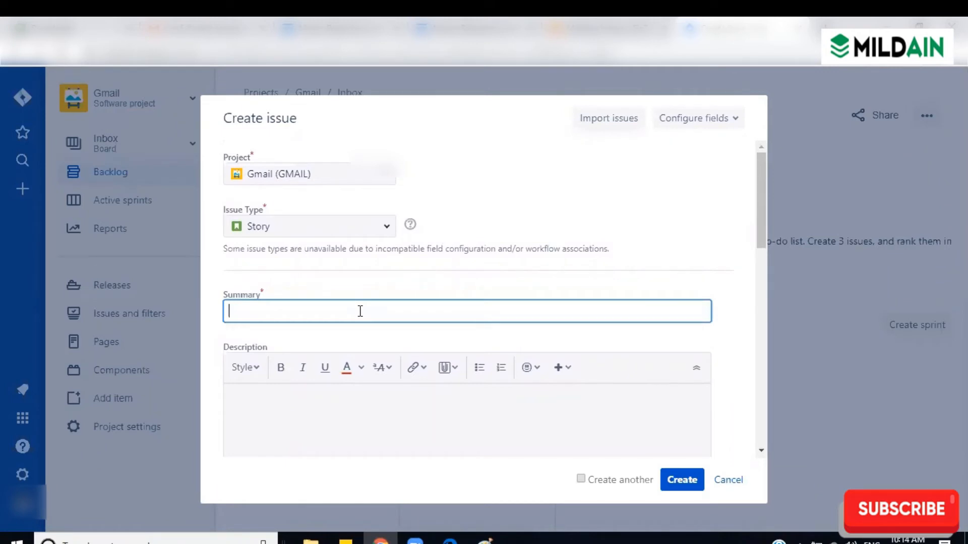
type("ComposeAndSe")
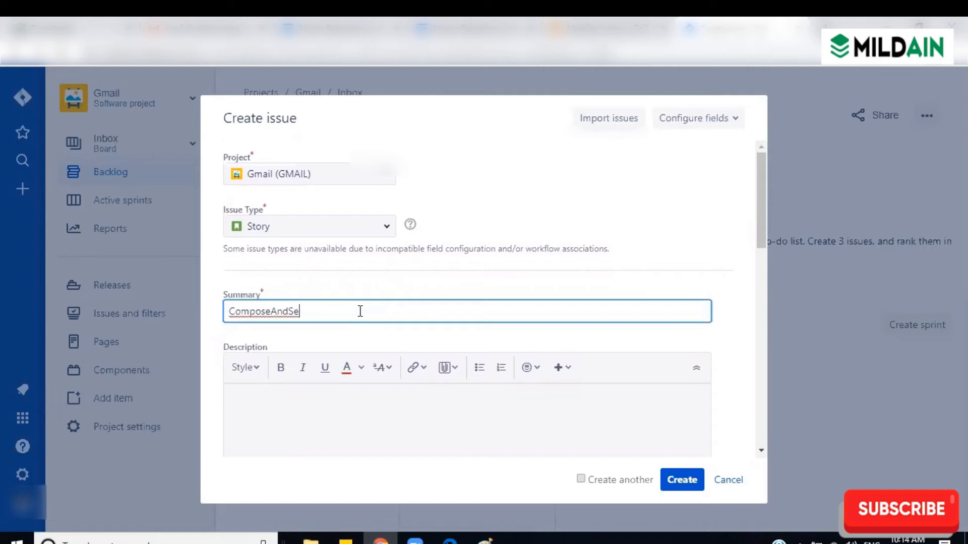
type("ndAnEmail")
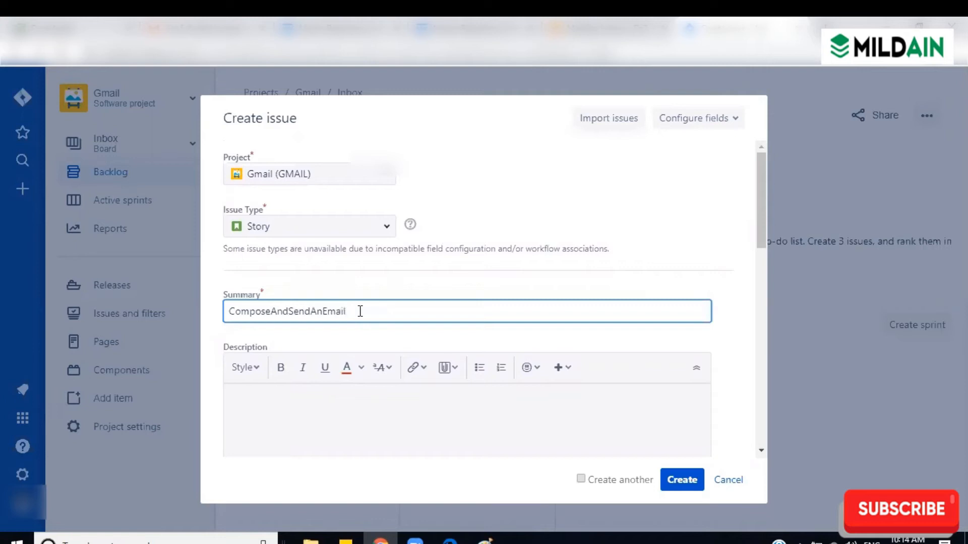
Write the description "As a Logged in user i have to compose and send an email to another mail id.".
scroll(764, 211, "down", 1)
scroll(765, 220, "down", 2)
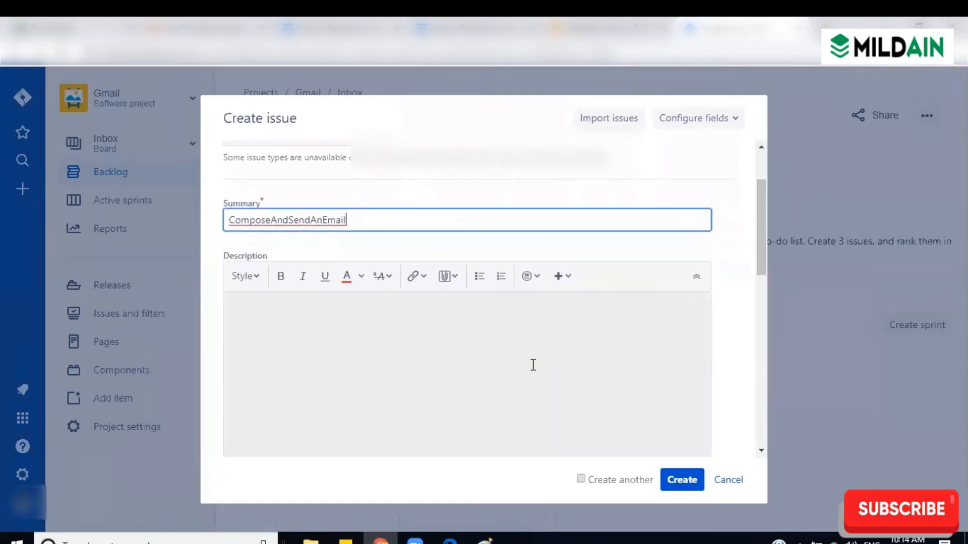
left_click(424, 371)
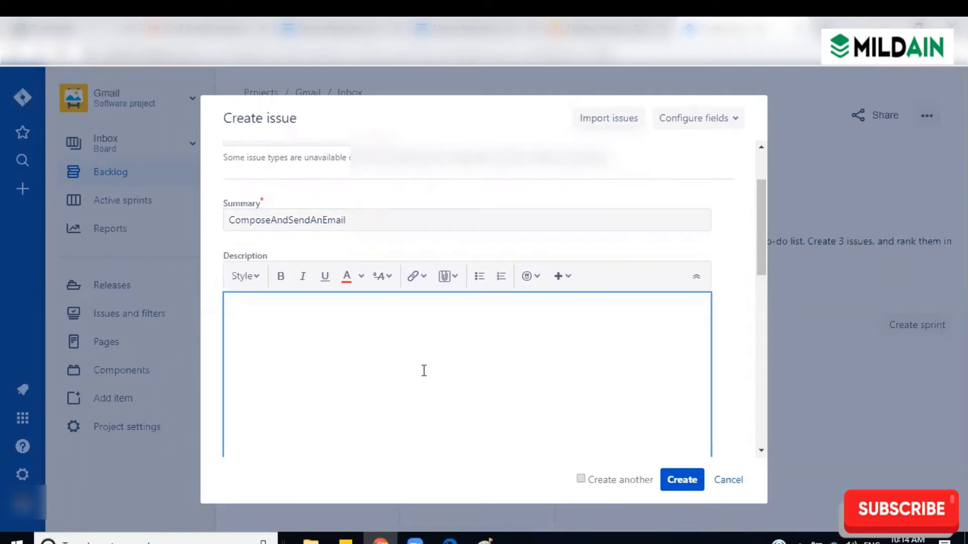
type("Login")
key("BackSpace")
key("BackSpace")
key("BackSpace")
key("BackSpace")
key("BackSpace")
key("BackSpace")
type("As a Logged")
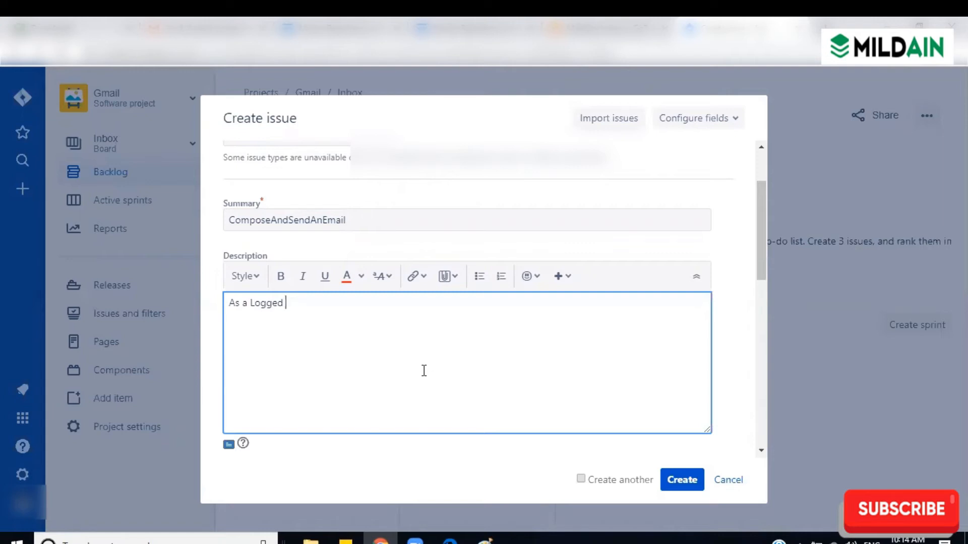
type("in user i have to compose ")
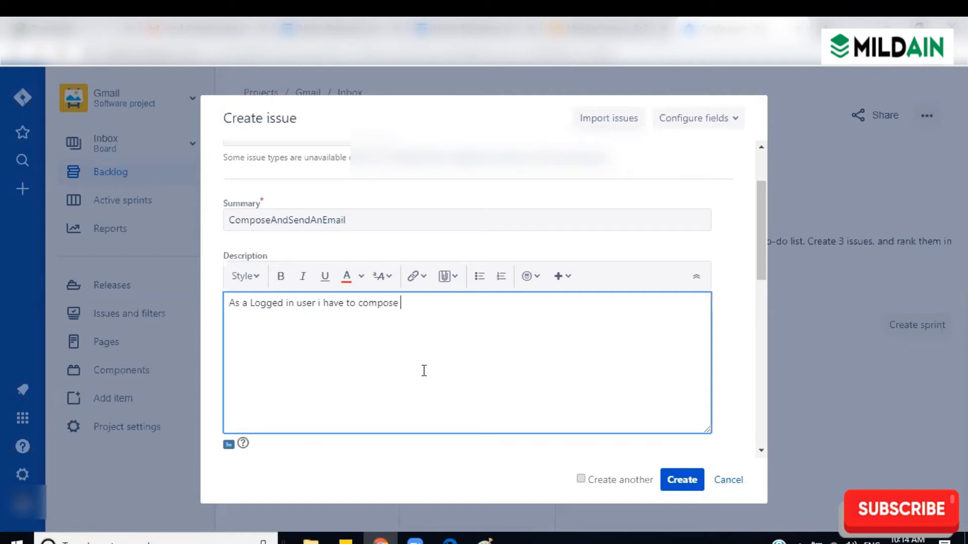
type("and send an emai")
type("to other")
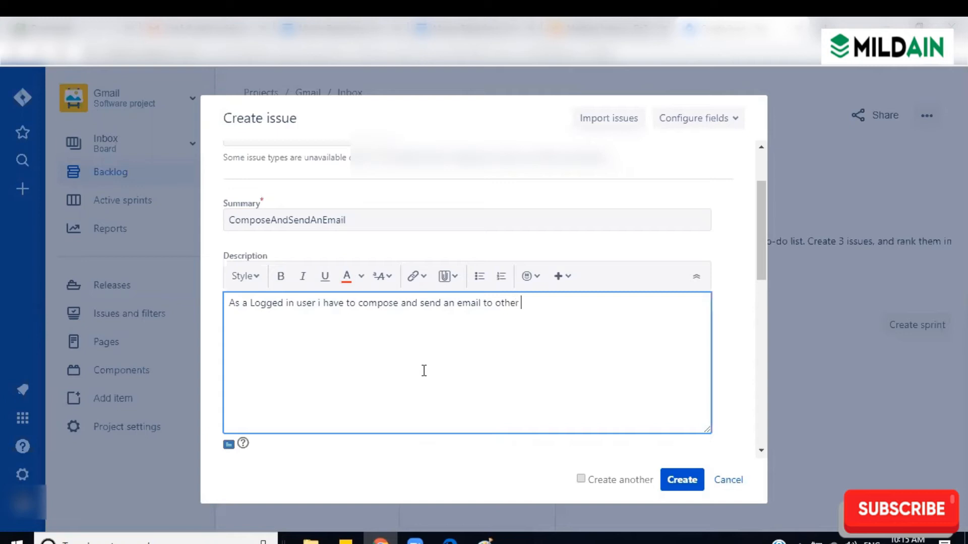
key("BackSpace")
key("BackSpace")
key("BackSpace")
key("BackSpace")
key("BackSpace")
key("BackSpace")
type("another mail id.")
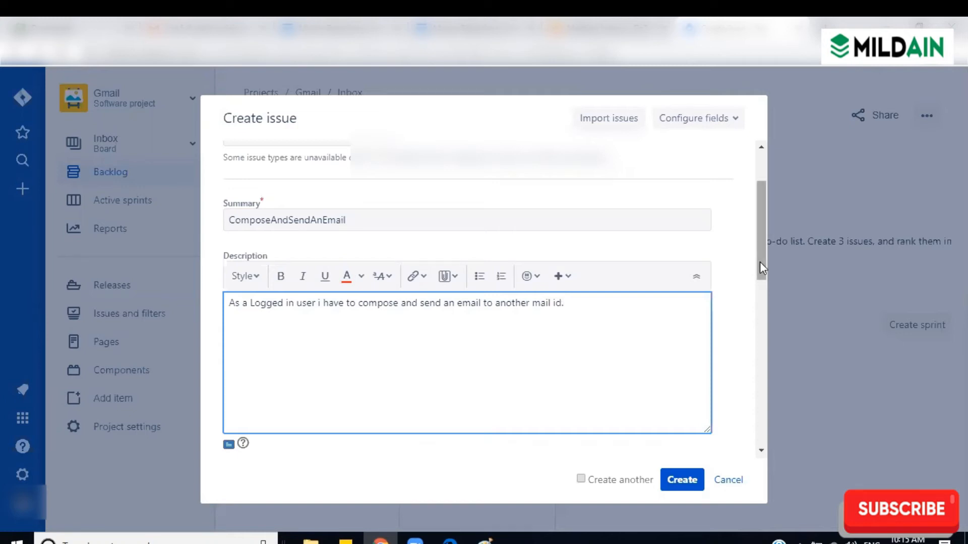
Set the story's fix version to 1.0 and its priority to High.
left_click_drag(760, 263, 761, 321)
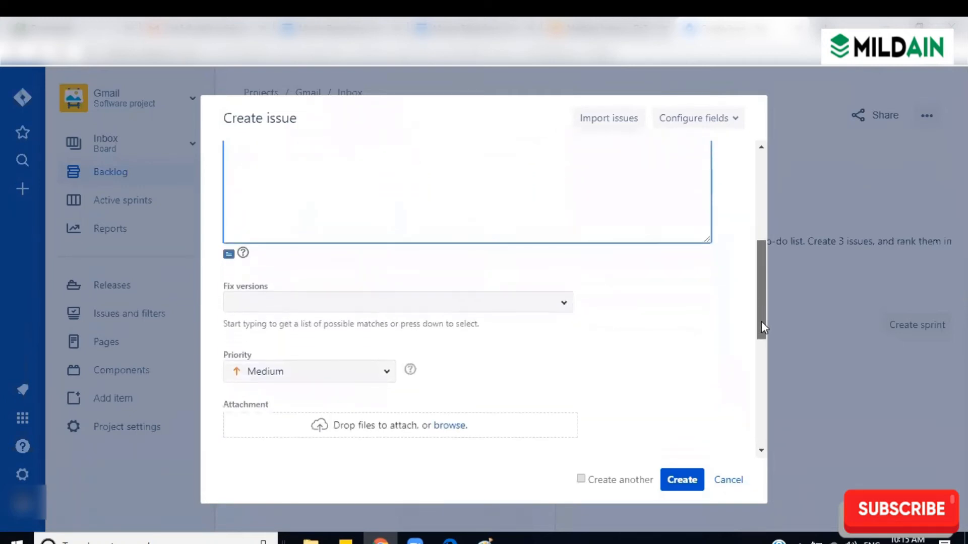
left_click(564, 304)
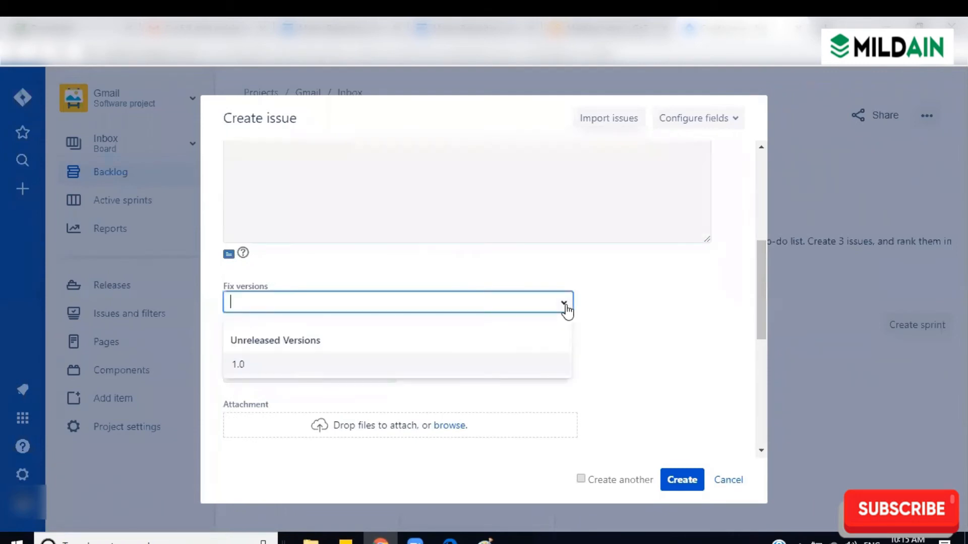
left_click(240, 367)
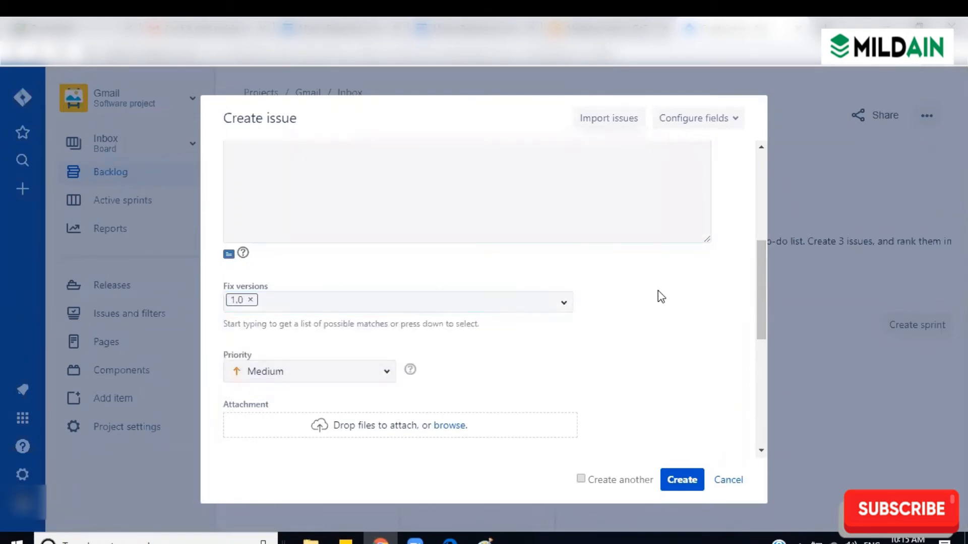
left_click_drag(760, 312, 760, 341)
left_click(387, 295)
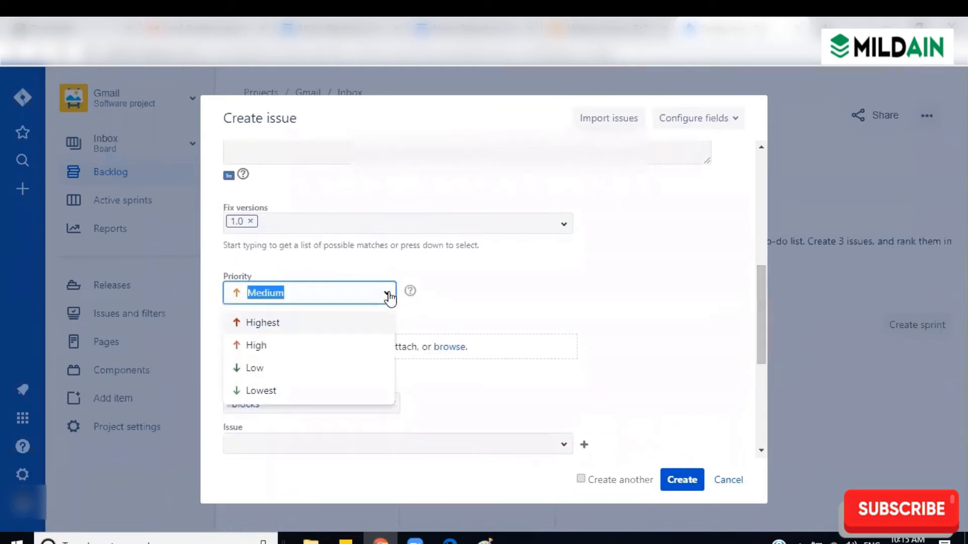
left_click(271, 346)
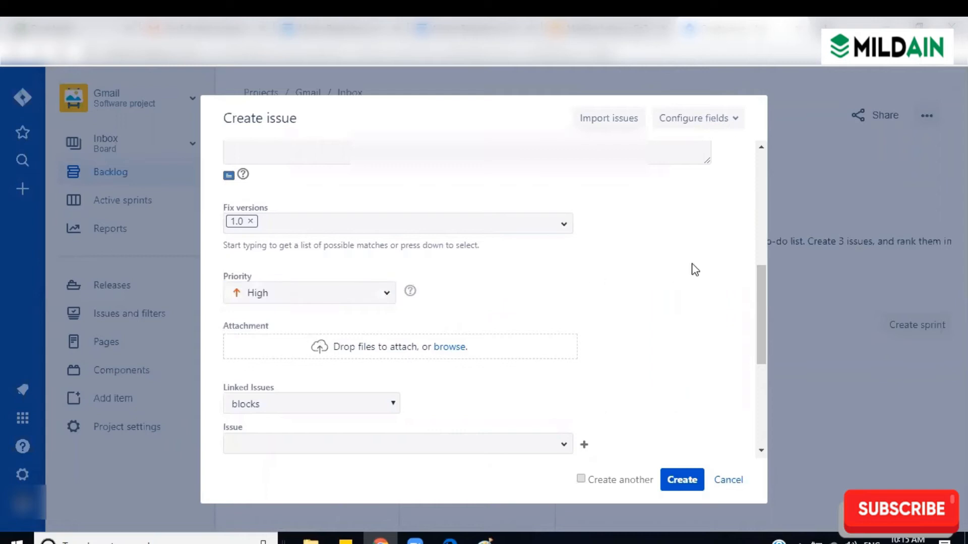
Link the story to issue SC-1, Add New External Contact, with the relation "is blocked by".
left_click_drag(761, 279, 764, 301)
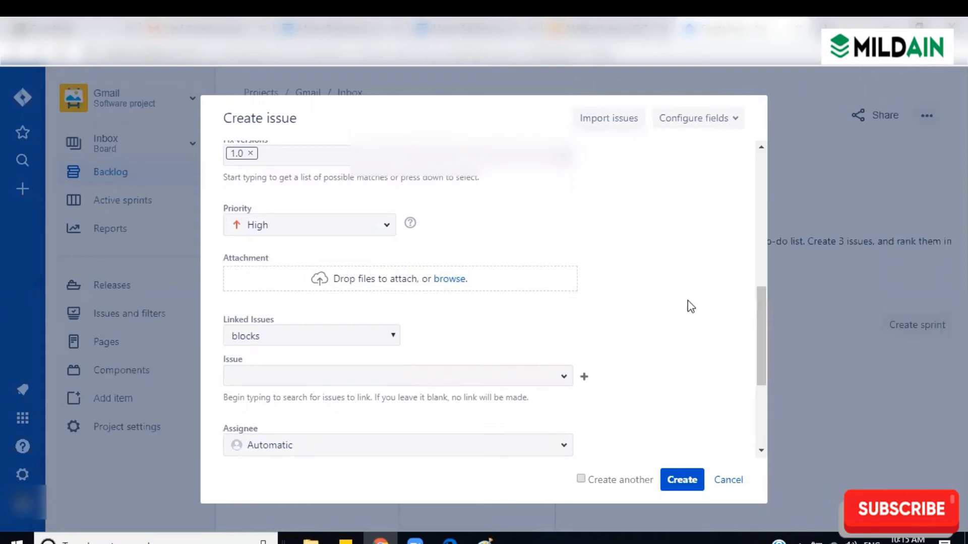
left_click_drag(762, 320, 759, 348)
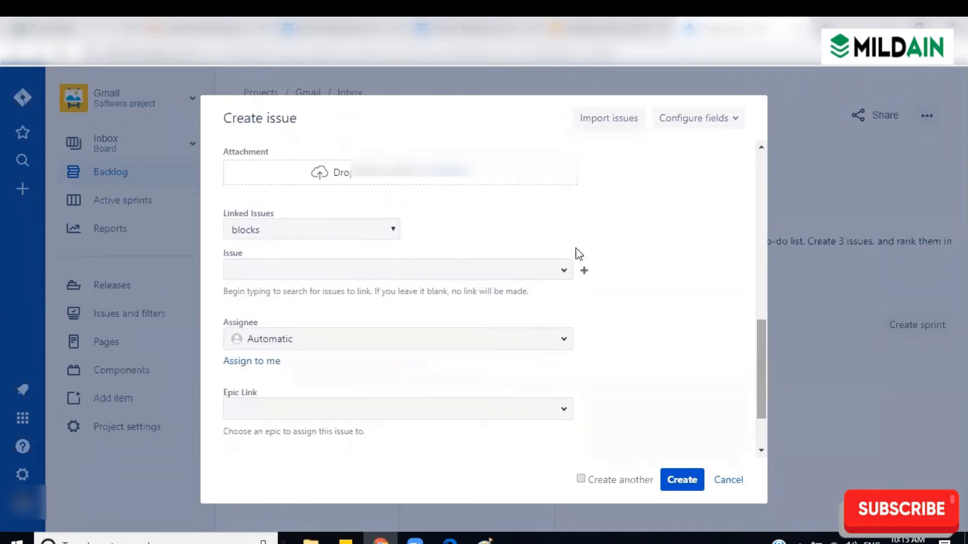
left_click(394, 232)
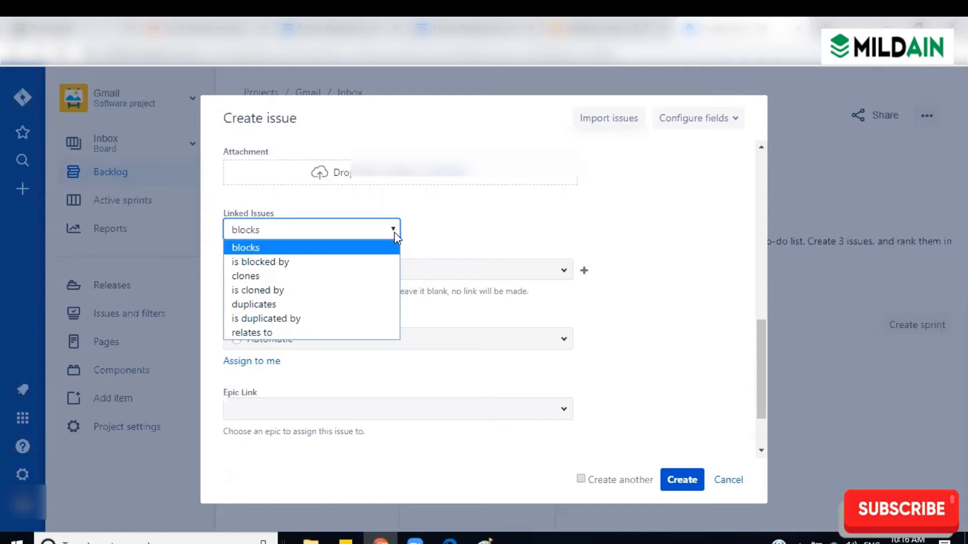
left_click(278, 261)
left_click(569, 277)
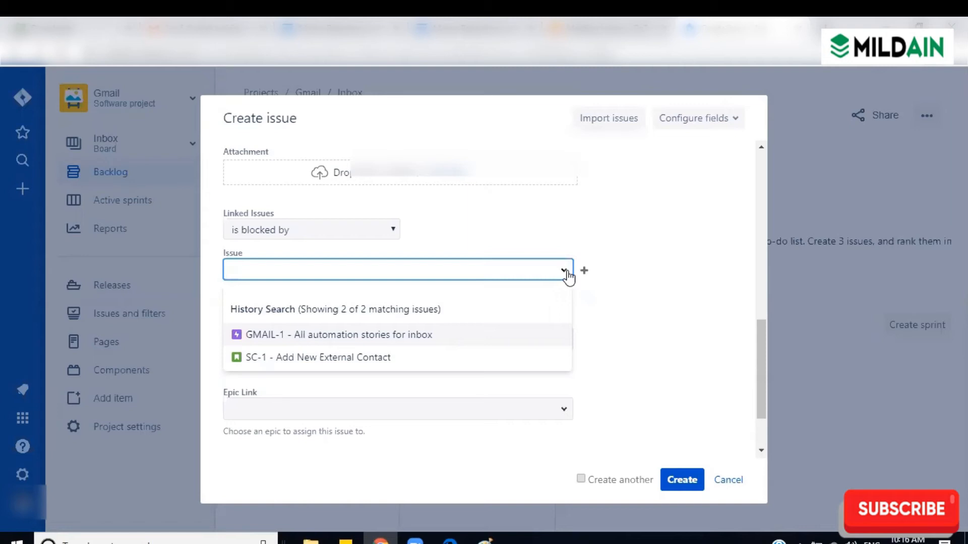
left_click(309, 357)
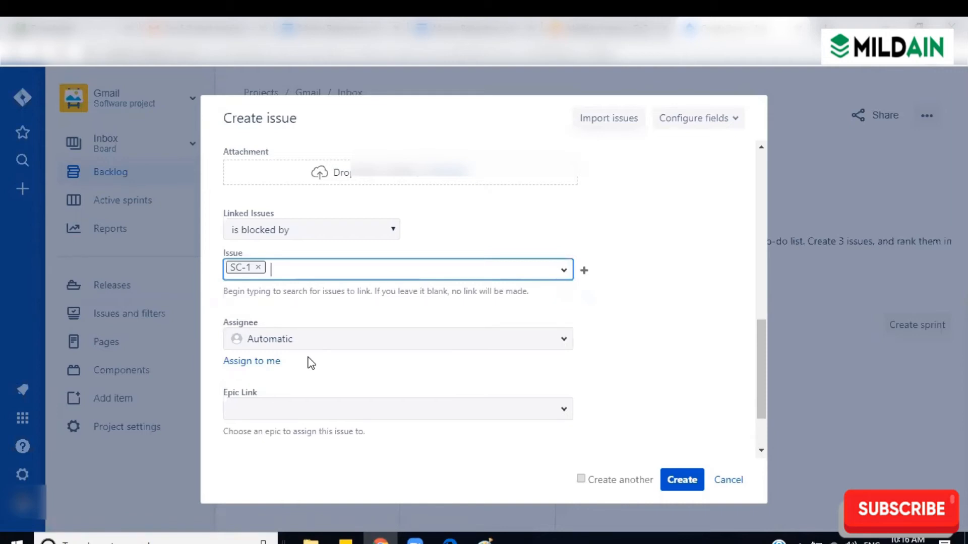
Review the available link types for linked issues, keeping "is blocked by".
left_click(392, 230)
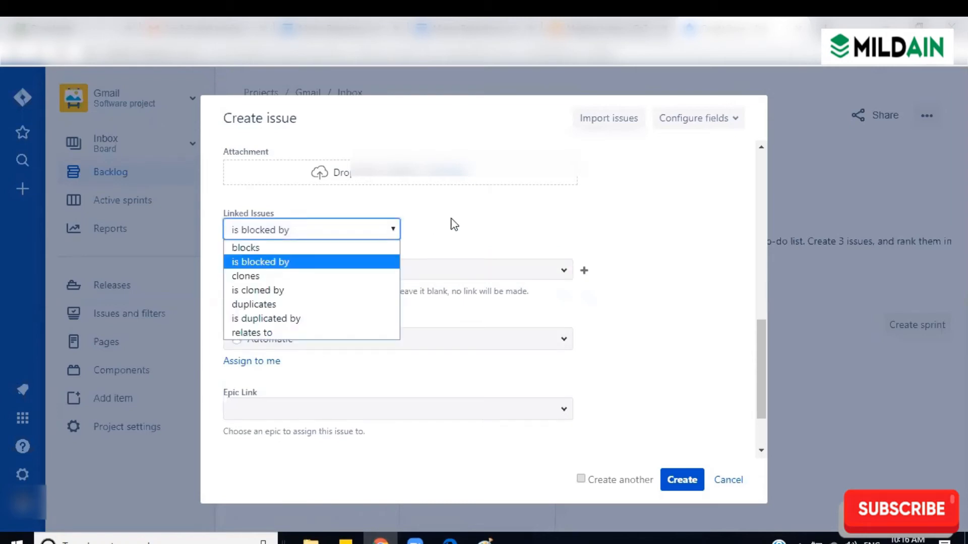
left_click(484, 217)
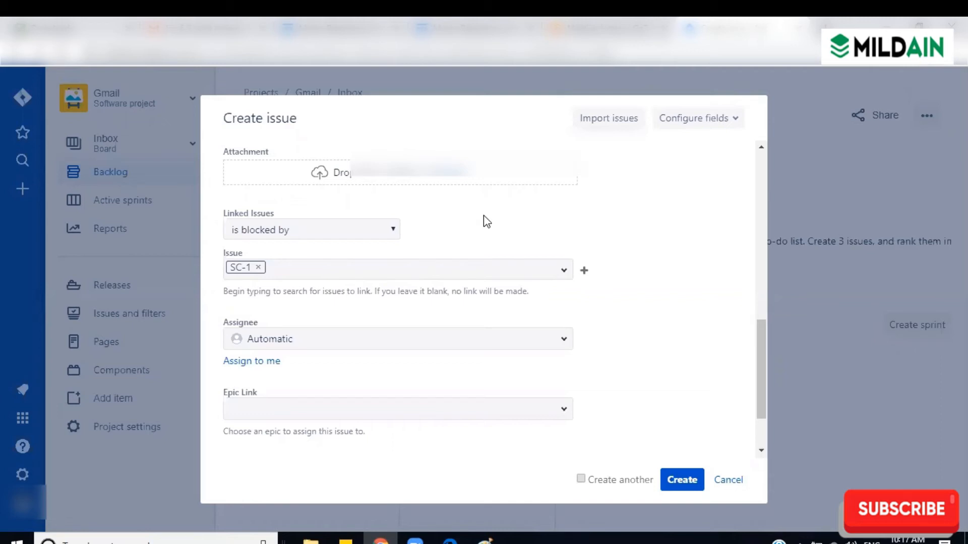
left_click(393, 231)
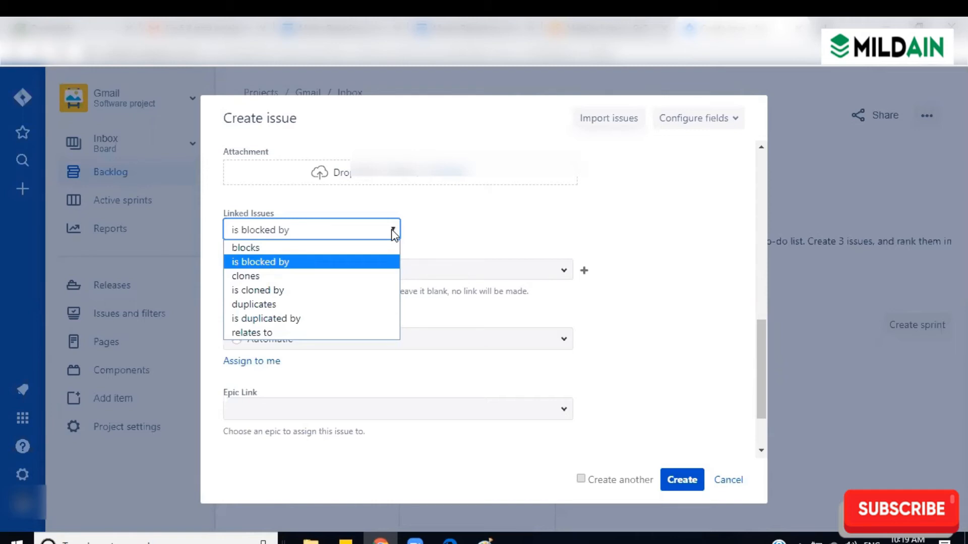
left_click(446, 236)
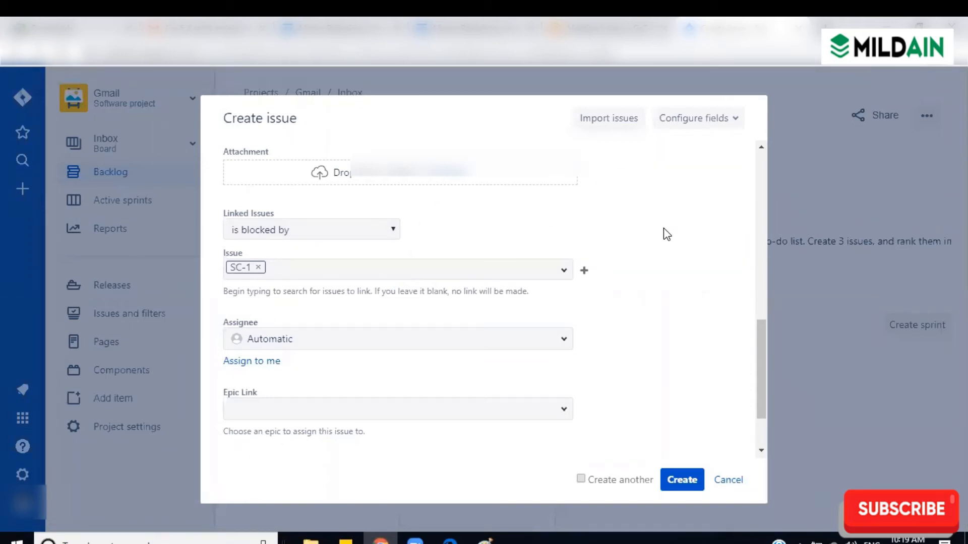
Review the assignee suggestions and set the story's assignee to Unassigned.
left_click_drag(761, 346, 760, 365)
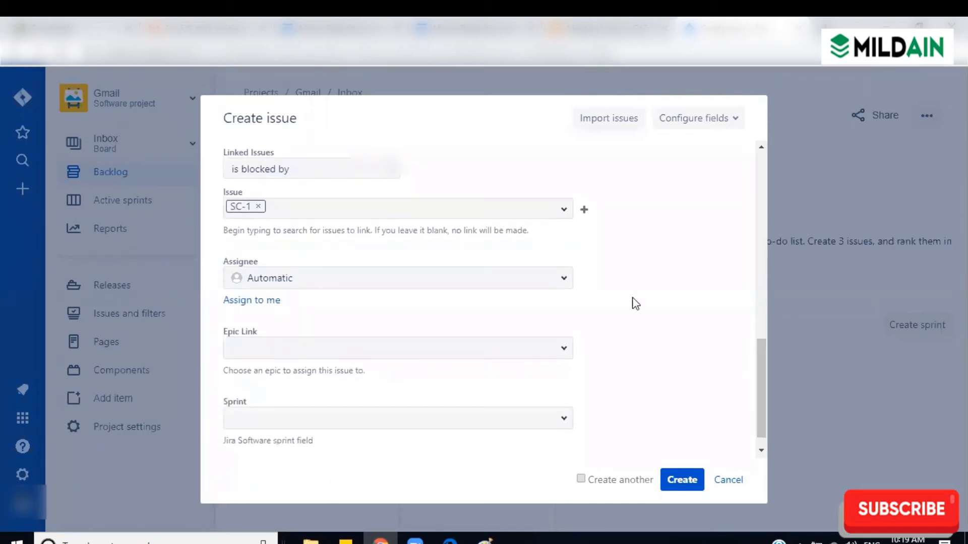
left_click(564, 279)
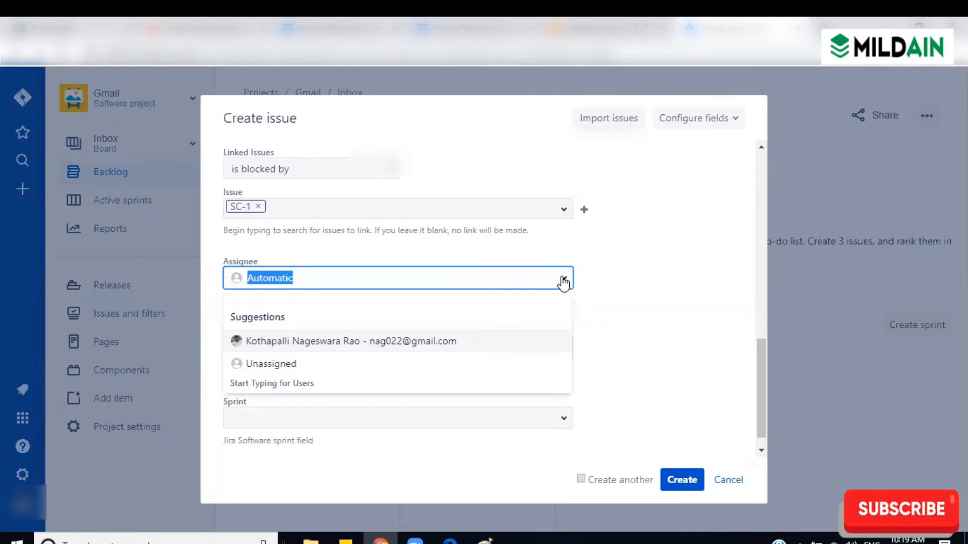
left_click(628, 260)
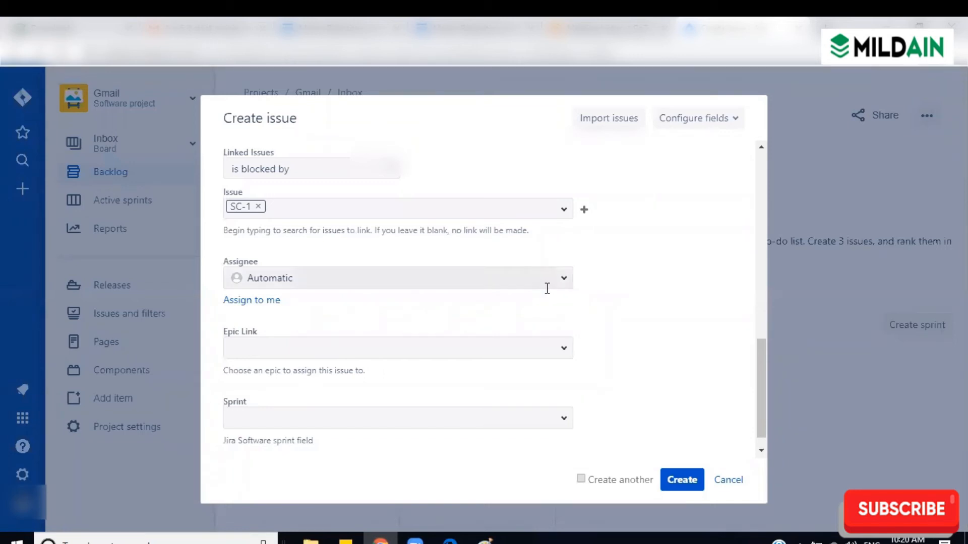
left_click(564, 280)
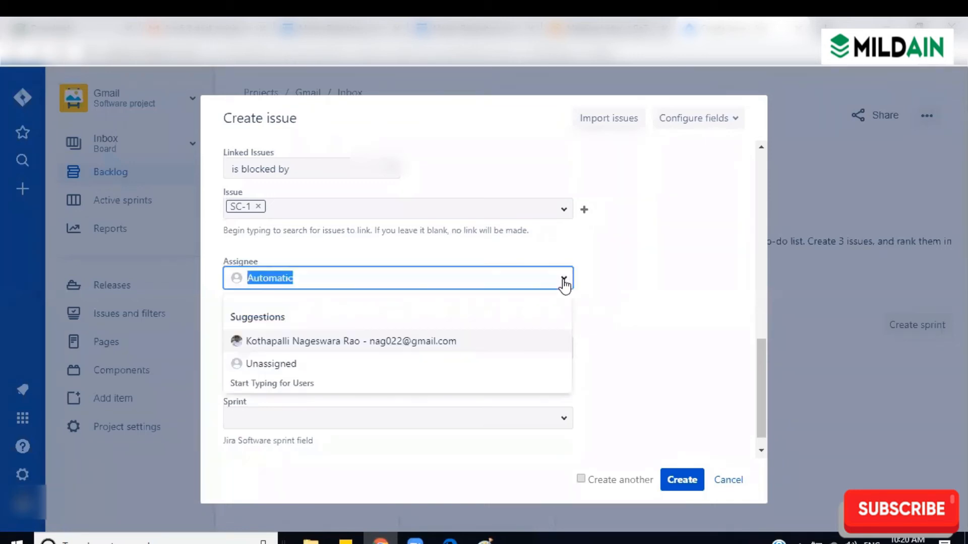
left_click(275, 364)
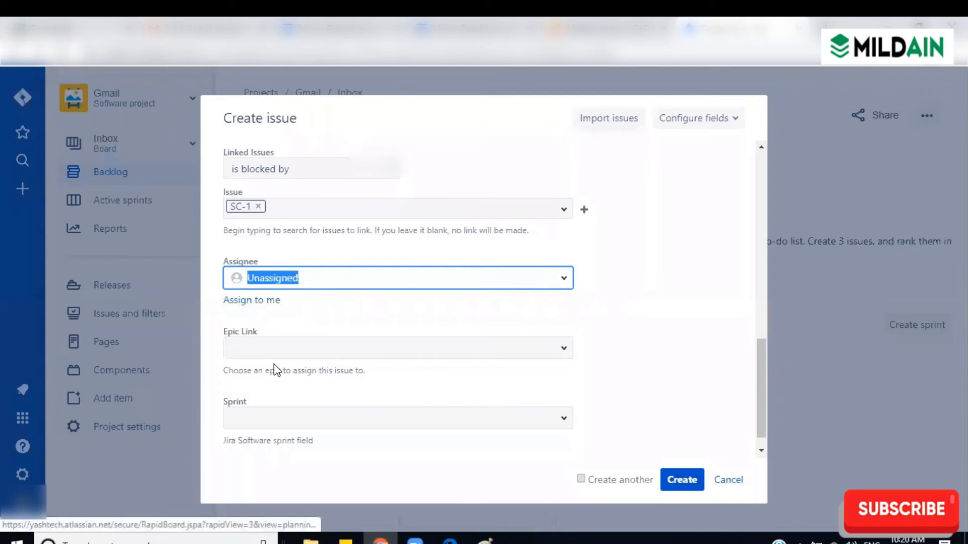
left_click(632, 283)
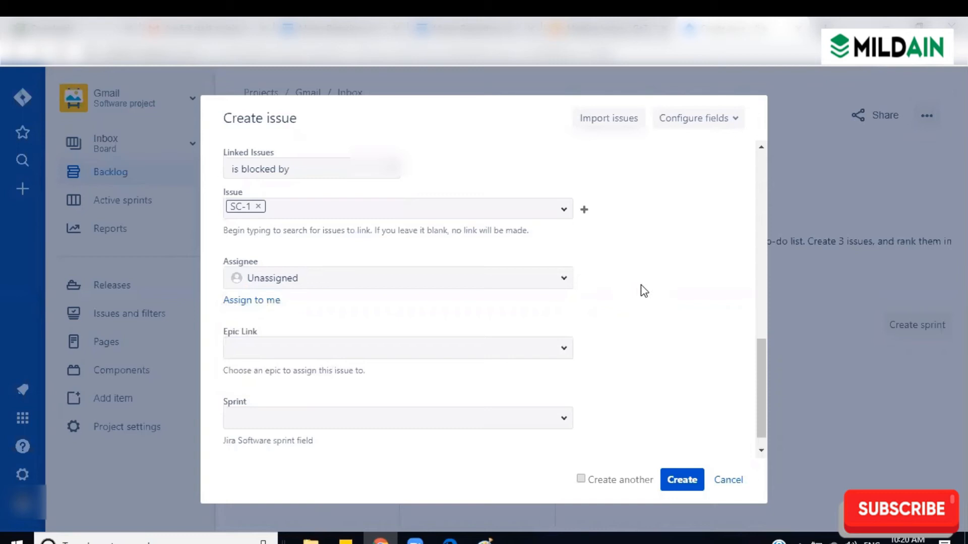
Link the story to the Automation epic (GMAIL-1) and bring the Sprint field into view.
left_click(565, 349)
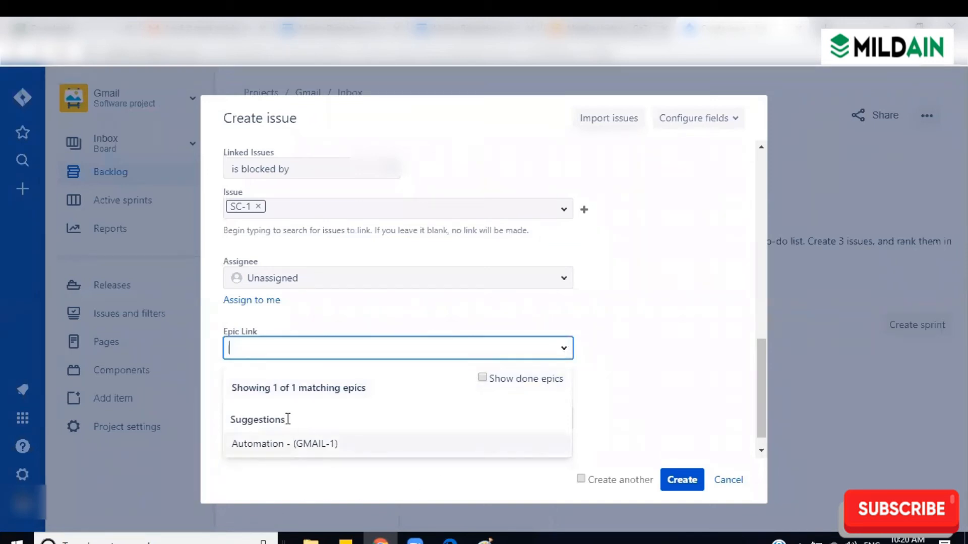
left_click(252, 448)
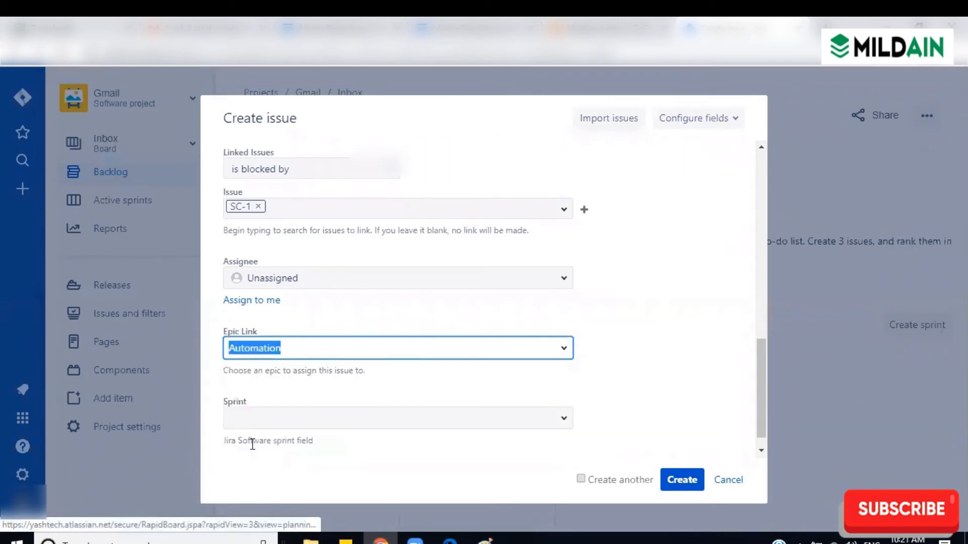
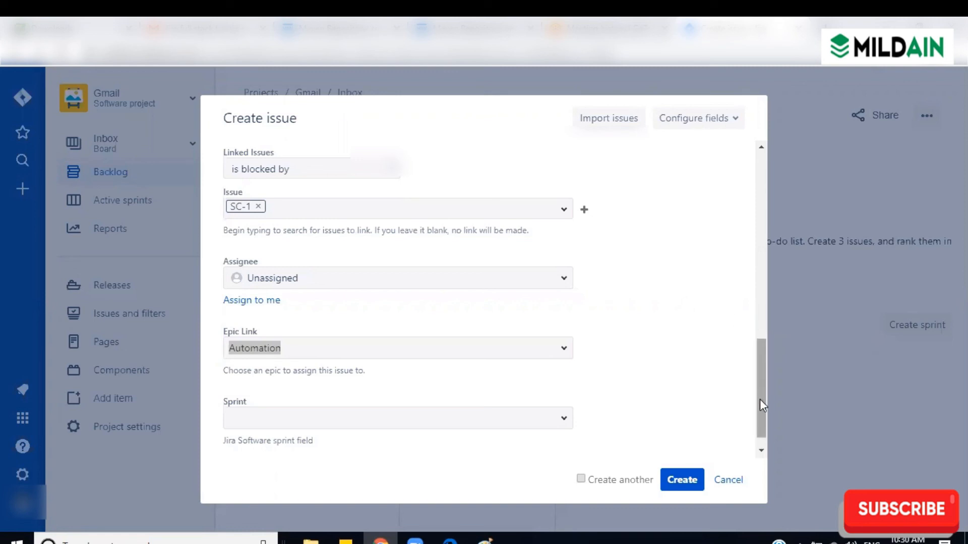
left_click(761, 452)
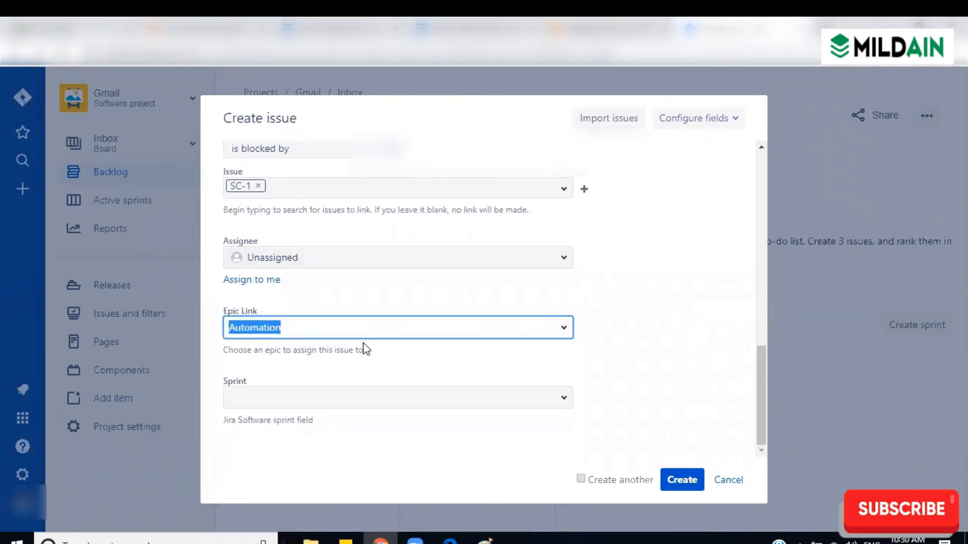
left_click(430, 366)
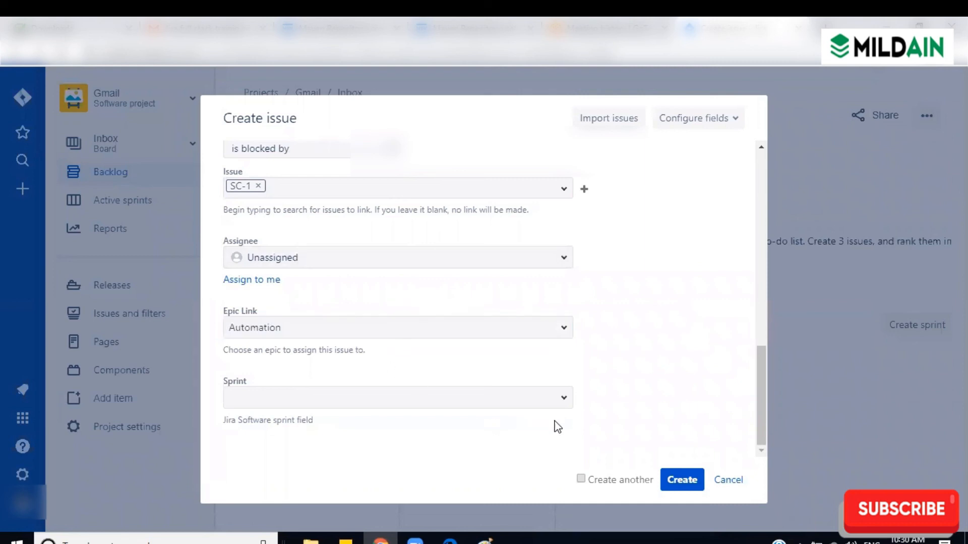
Assign the story to the active sprint SC Sprint 1.
left_click(564, 409)
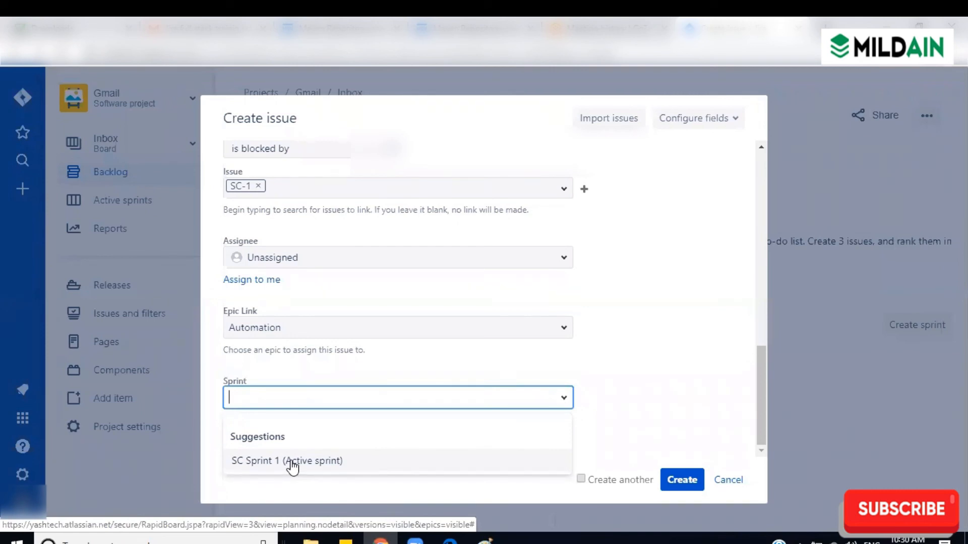
left_click(436, 462)
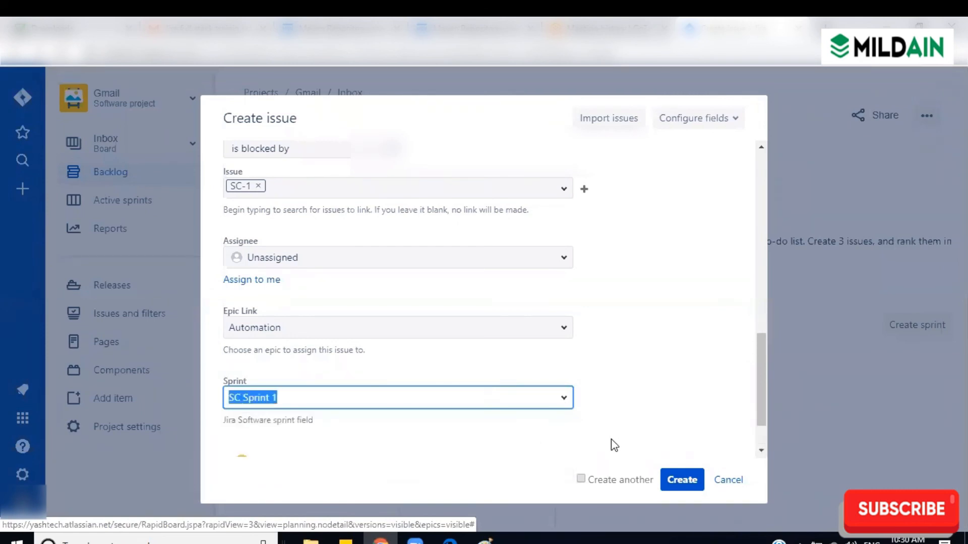
left_click(635, 414)
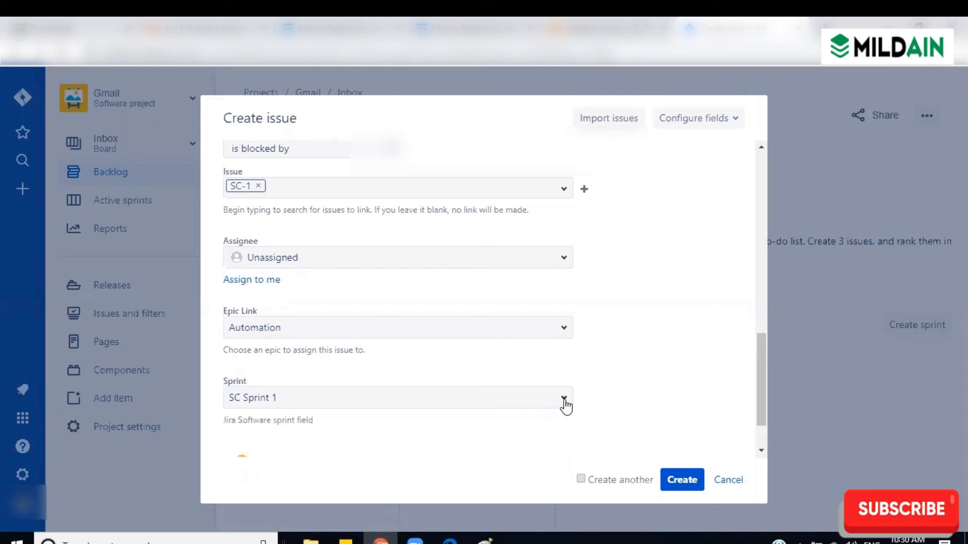
Check the Sprint field for other choices and clear SC Sprint 1, leaving the sprint empty.
left_click(564, 401)
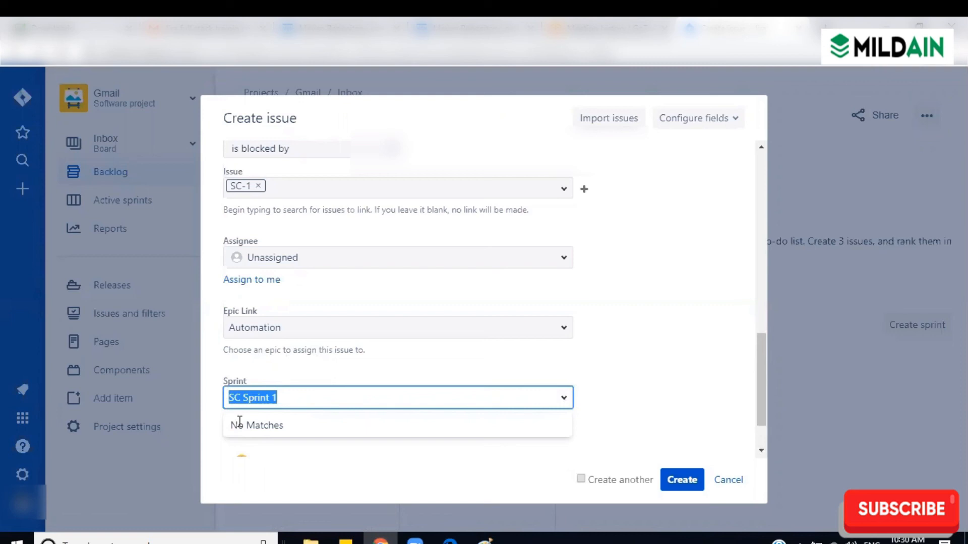
left_click(596, 361)
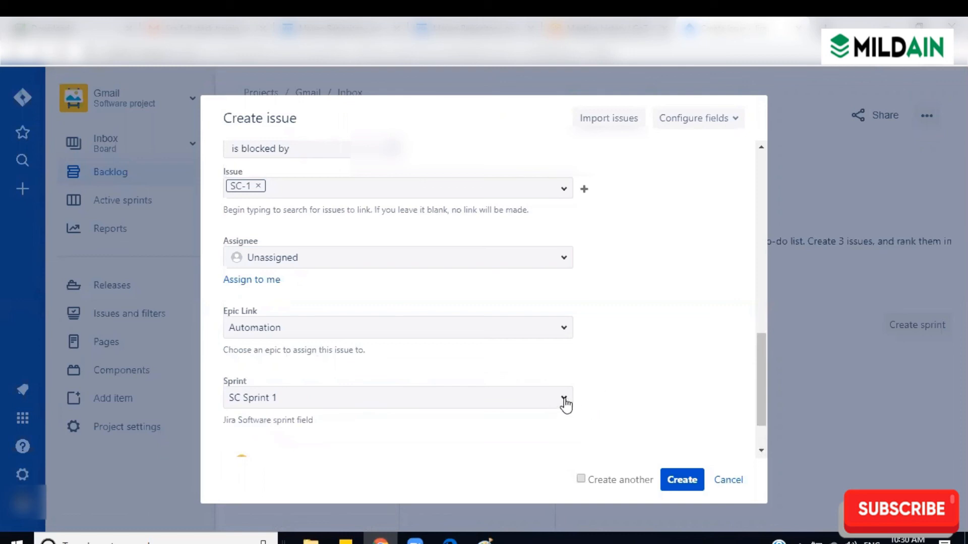
left_click(564, 401)
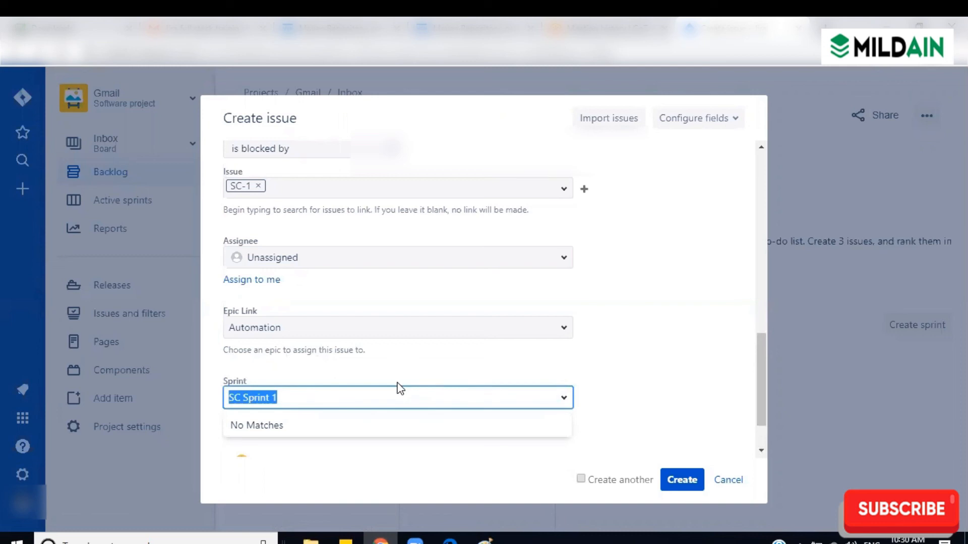
key("BackSpace")
left_click(648, 391)
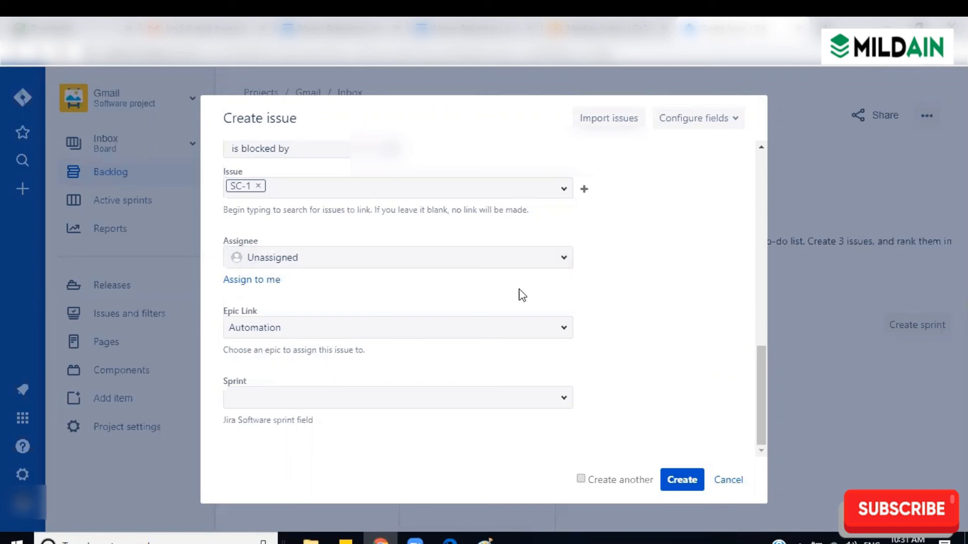
Review all filled-in fields of the story form, from Sprint up to Project and back down again.
left_click(762, 148)
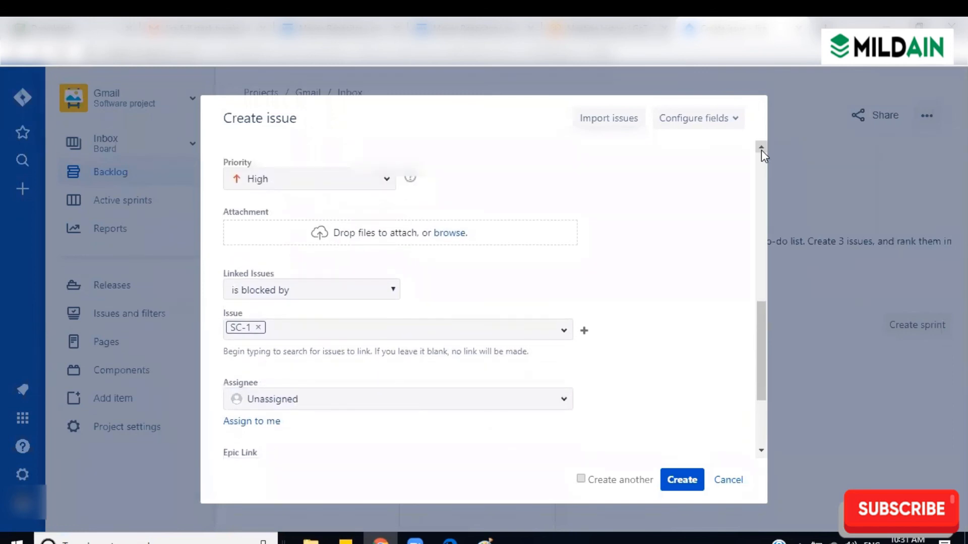
left_click(762, 148)
left_click(762, 148)
left_click(761, 148)
left_click(762, 149)
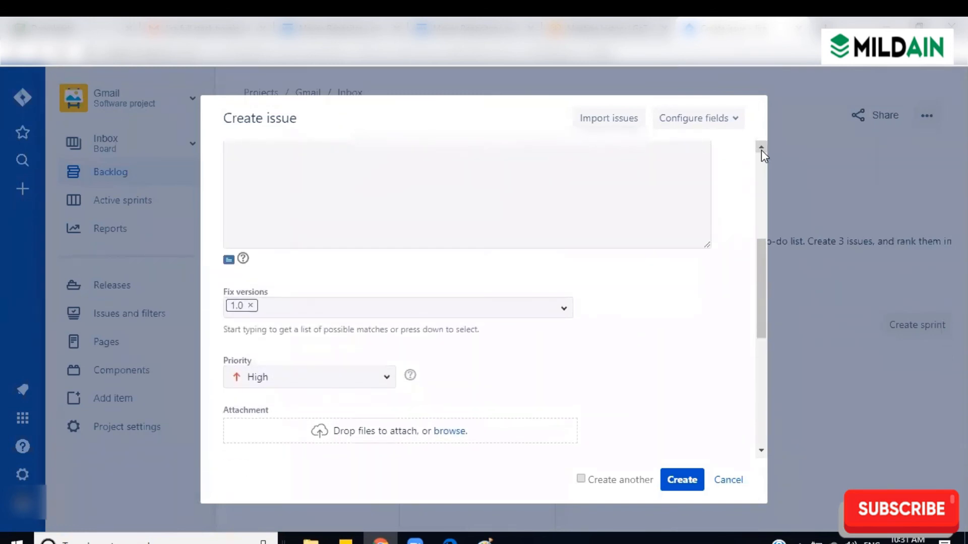
left_click(762, 148)
left_click(761, 148)
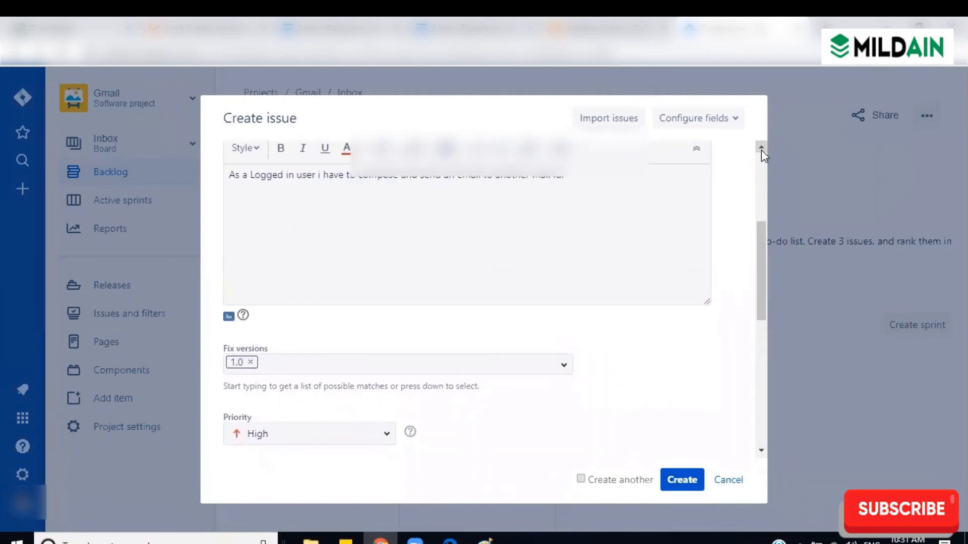
left_click(762, 148)
left_click(762, 148)
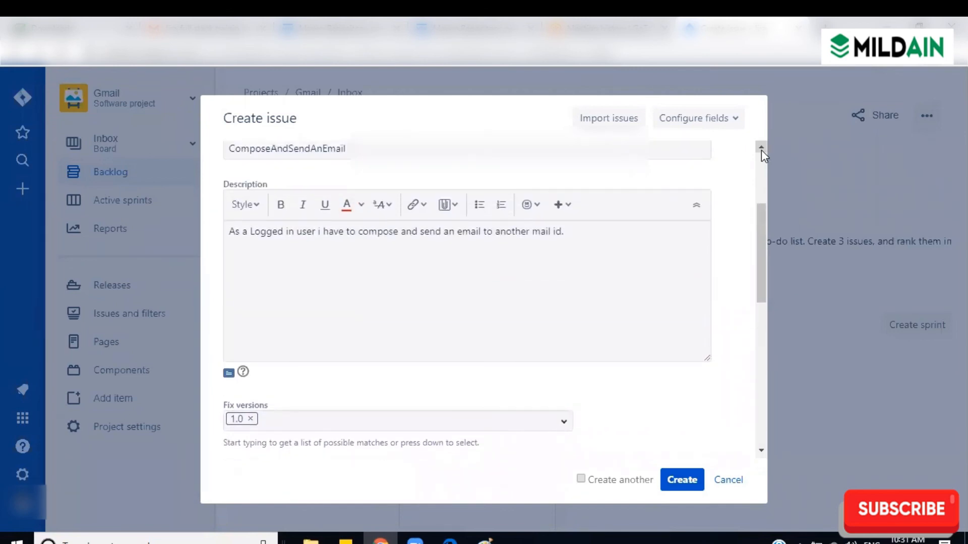
left_click(762, 148)
left_click(761, 148)
left_click(761, 149)
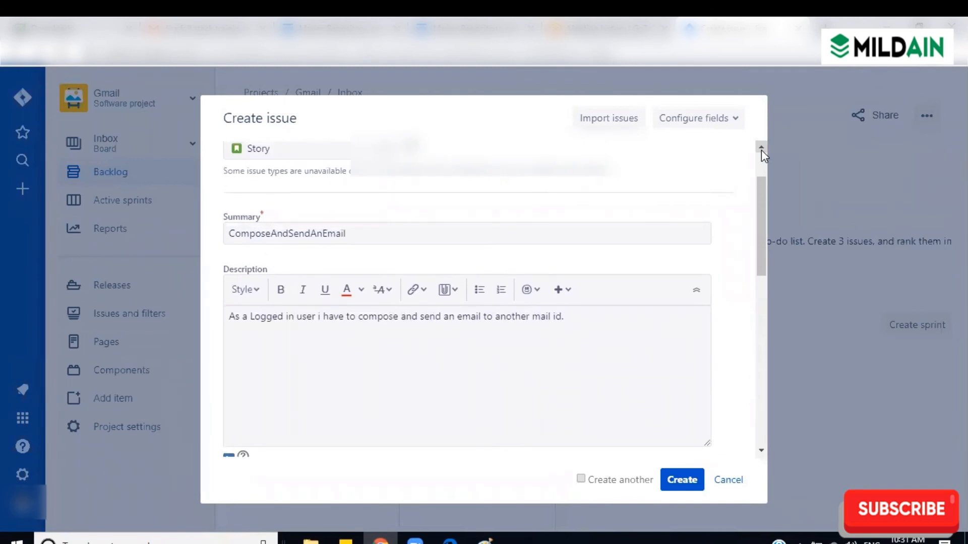
left_click(761, 148)
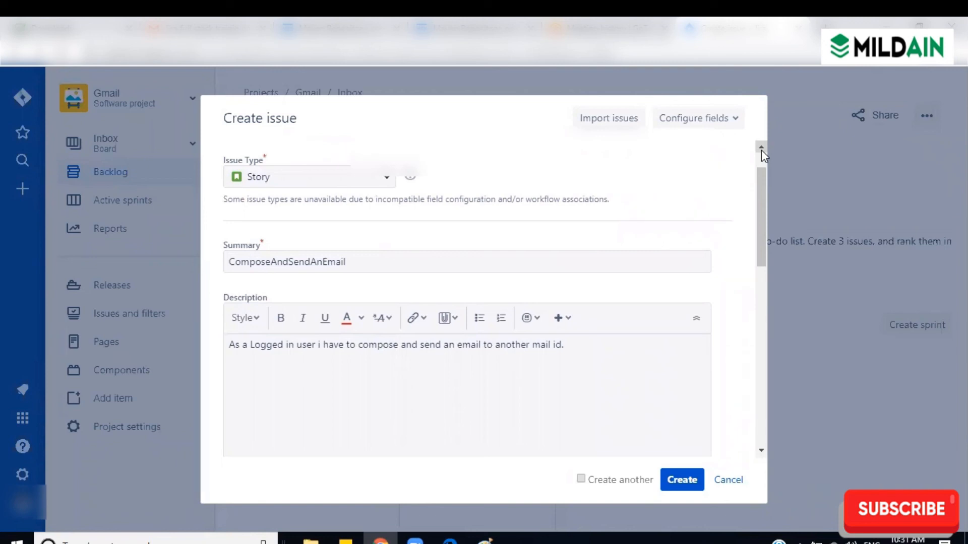
left_click(761, 149)
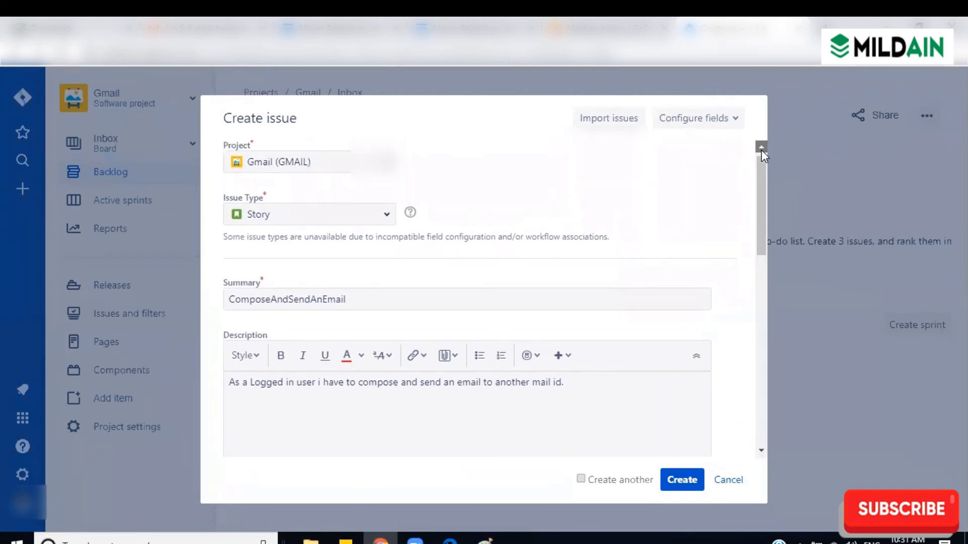
left_click(761, 148)
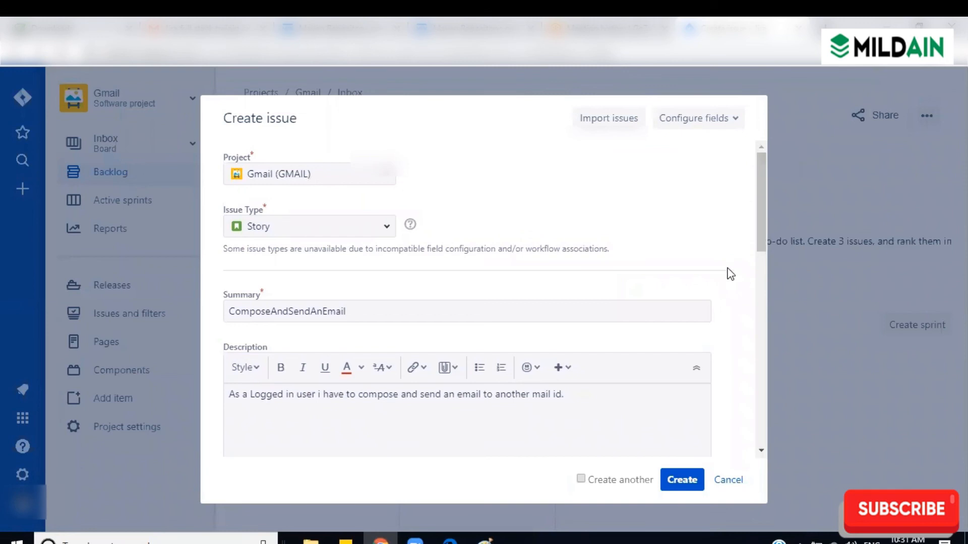
left_click(761, 452)
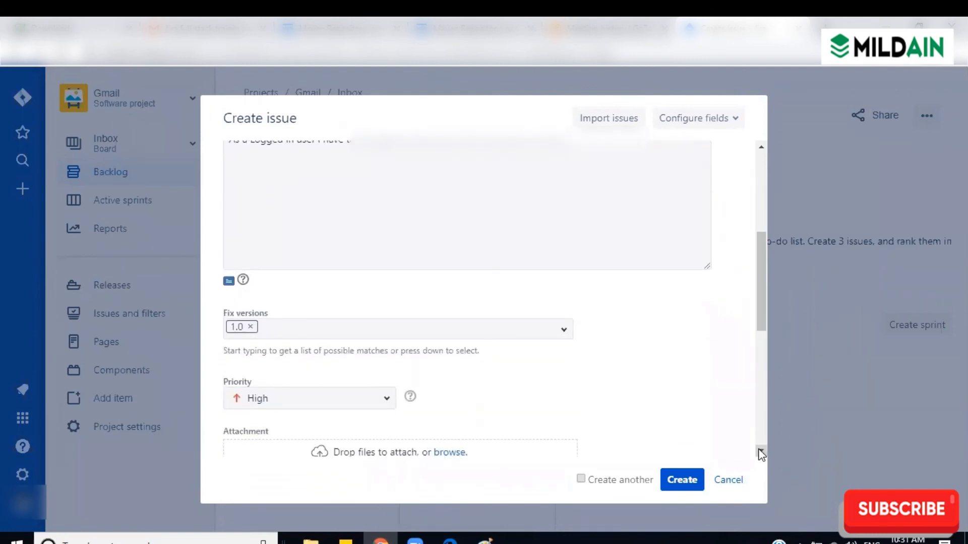
left_click(762, 453)
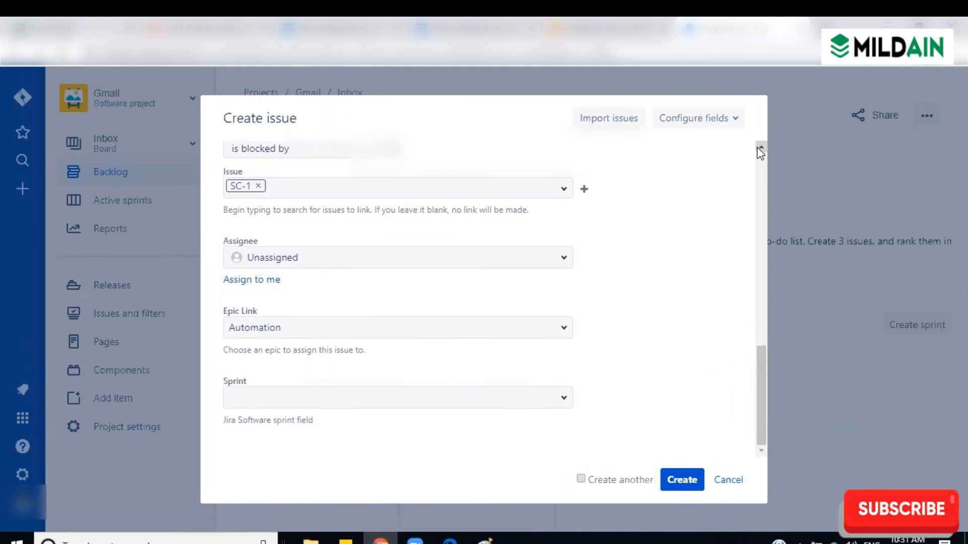
Cancel the Create issue form and confirm discarding the entered story data.
scroll(758, 151, "up", 10)
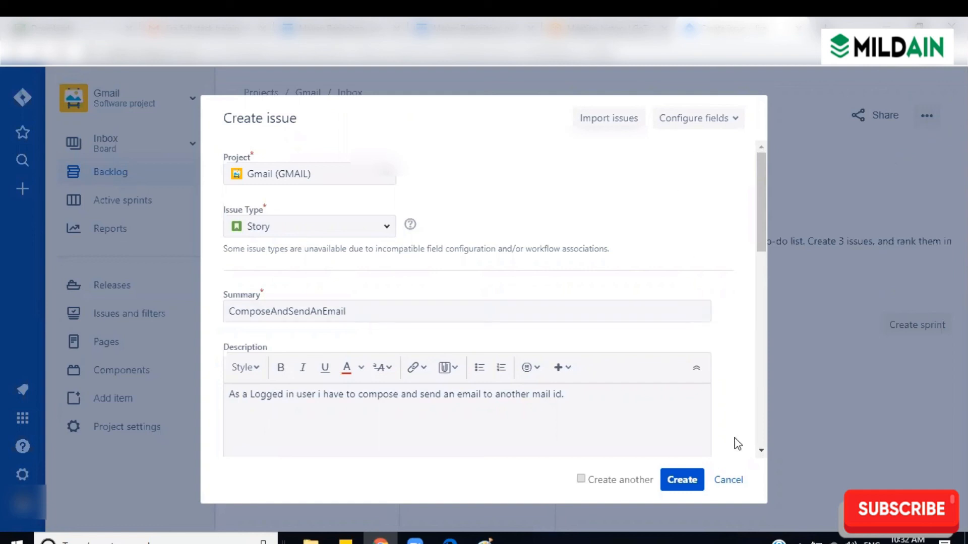
left_click(729, 482)
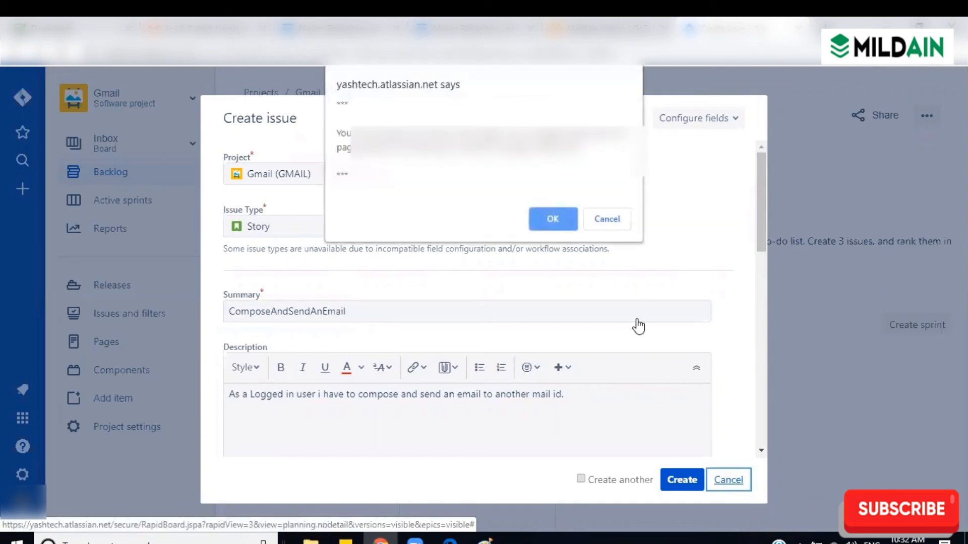
left_click(551, 219)
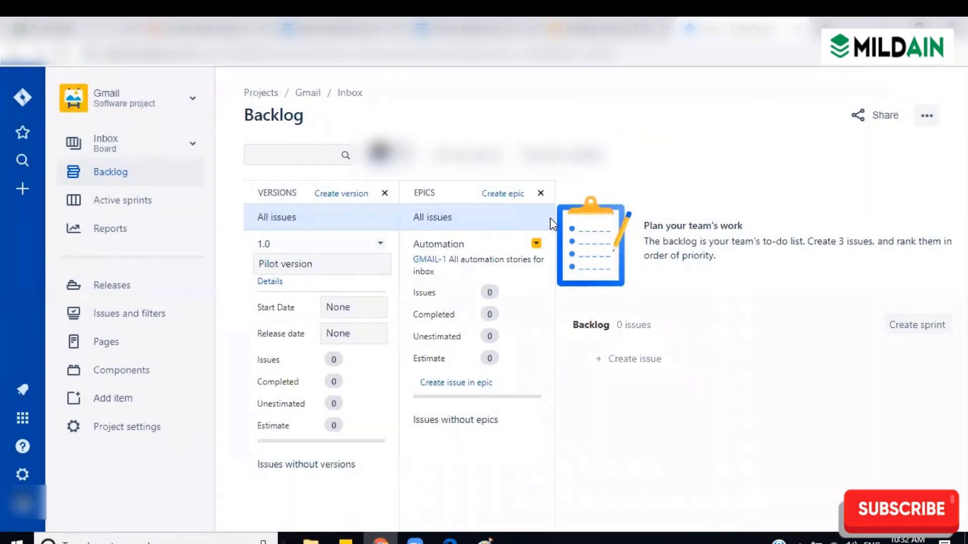